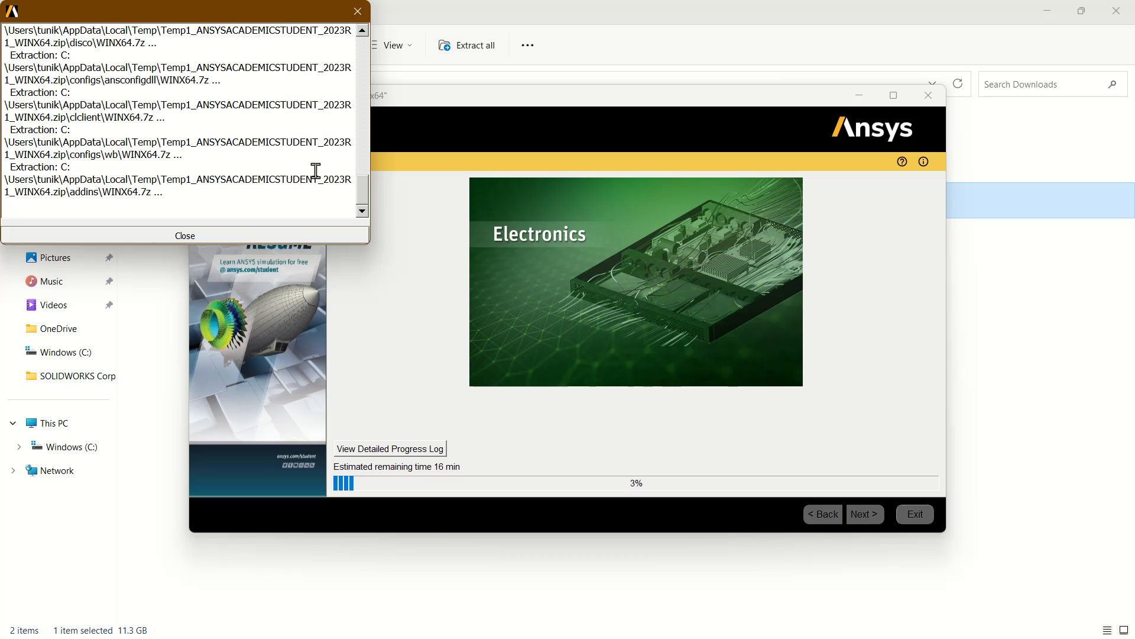
- Review the installation progress log, covering the selected Ansys products, prerequisites and file extraction entries
{"action": "scroll", "coordinate": [304, 167], "scroll_direction": "up", "scroll_amount": 10}
{"action": "scroll", "coordinate": [304, 167], "scroll_direction": "up", "scroll_amount": 10}
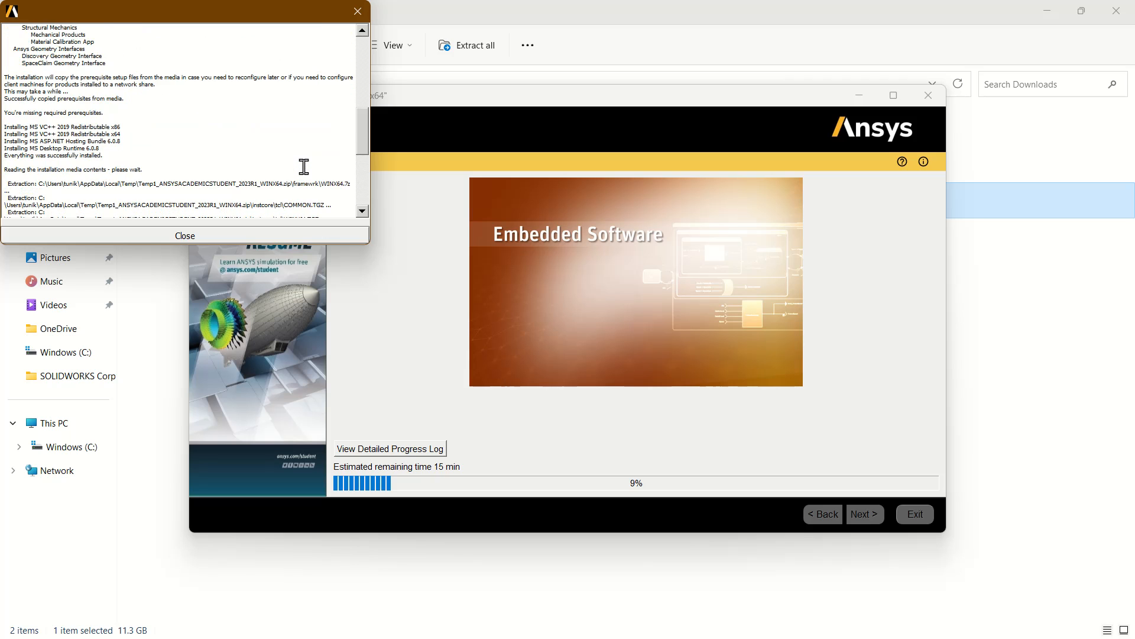
{"action": "scroll", "coordinate": [304, 167], "scroll_direction": "up", "scroll_amount": 10}
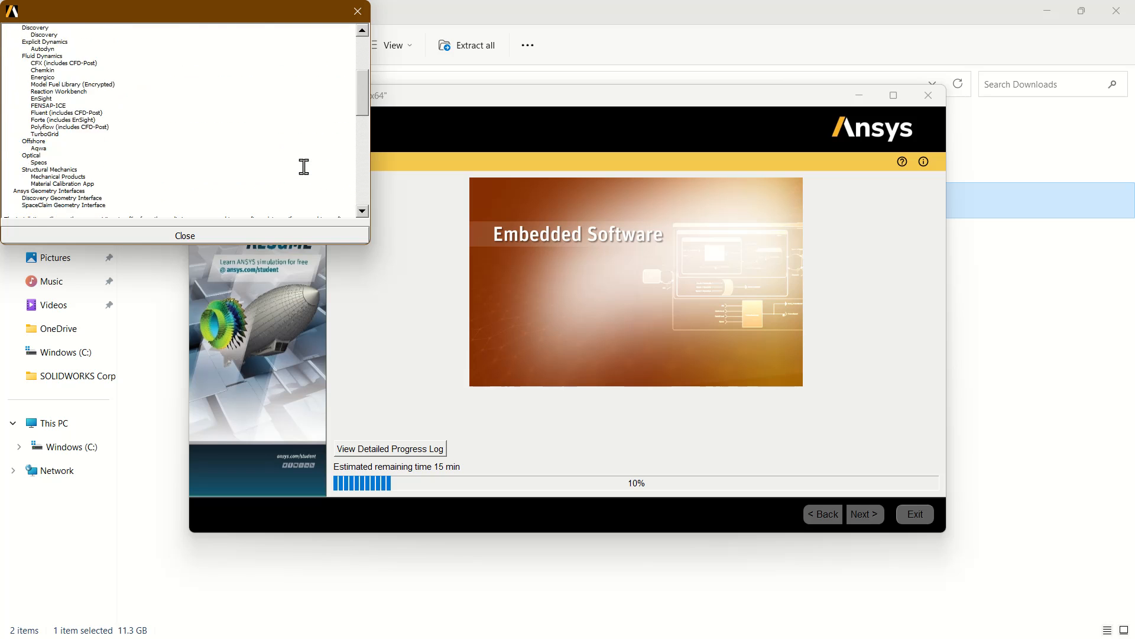
{"action": "scroll", "coordinate": [304, 167], "scroll_direction": "down", "scroll_amount": 12}
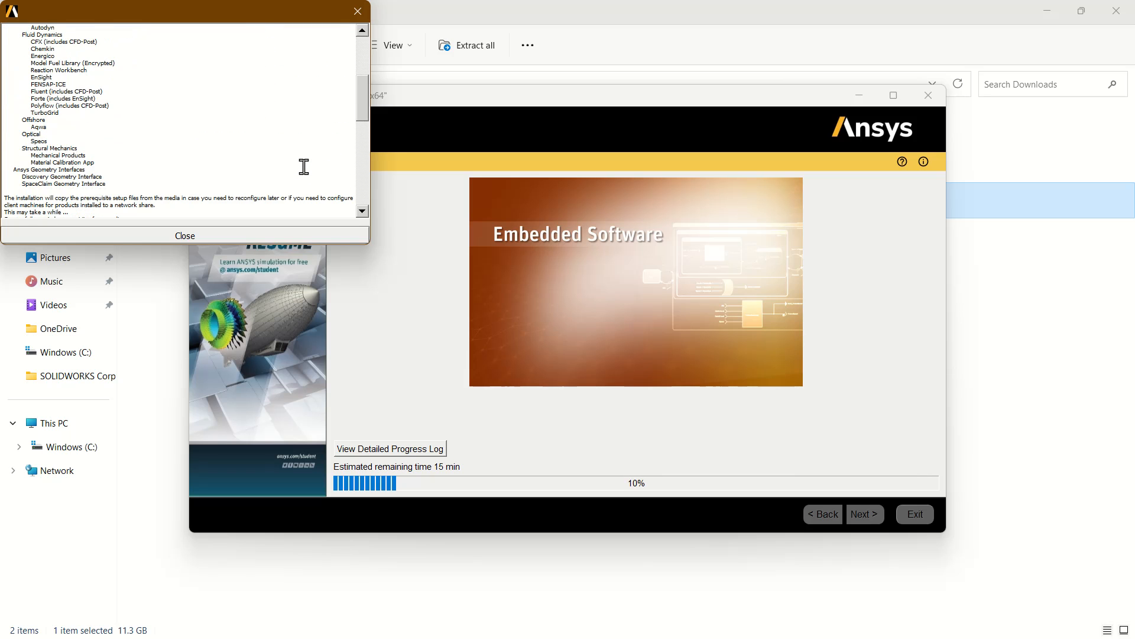
{"action": "scroll", "coordinate": [304, 166], "scroll_direction": "down", "scroll_amount": 5}
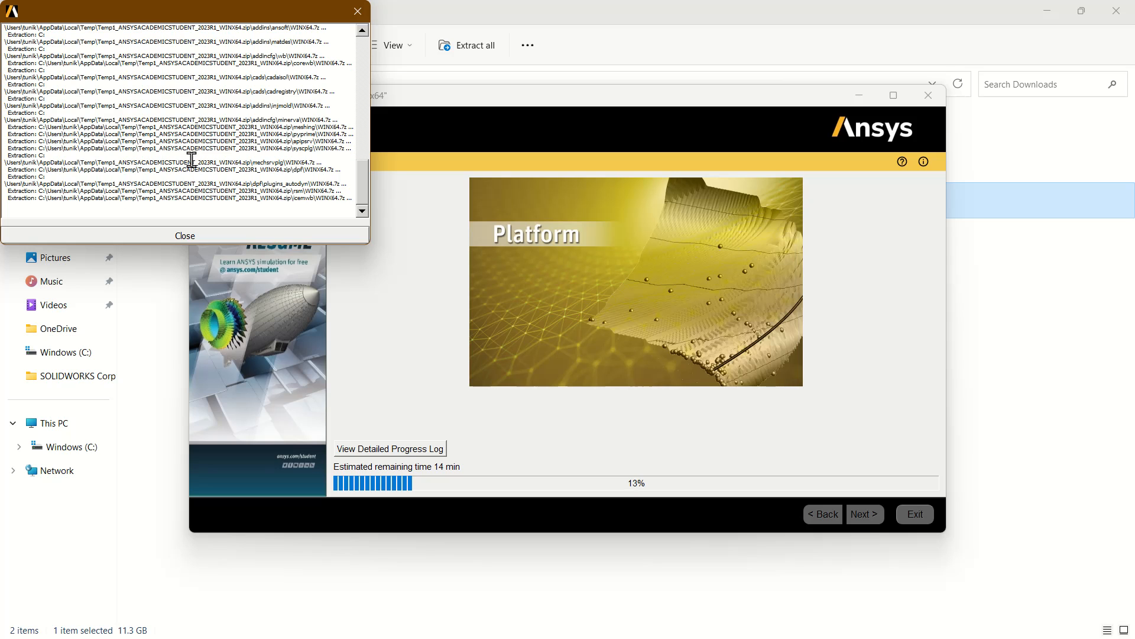
{"action": "scroll", "coordinate": [192, 160], "scroll_direction": "up", "scroll_amount": 3, "text": "ctrl"}
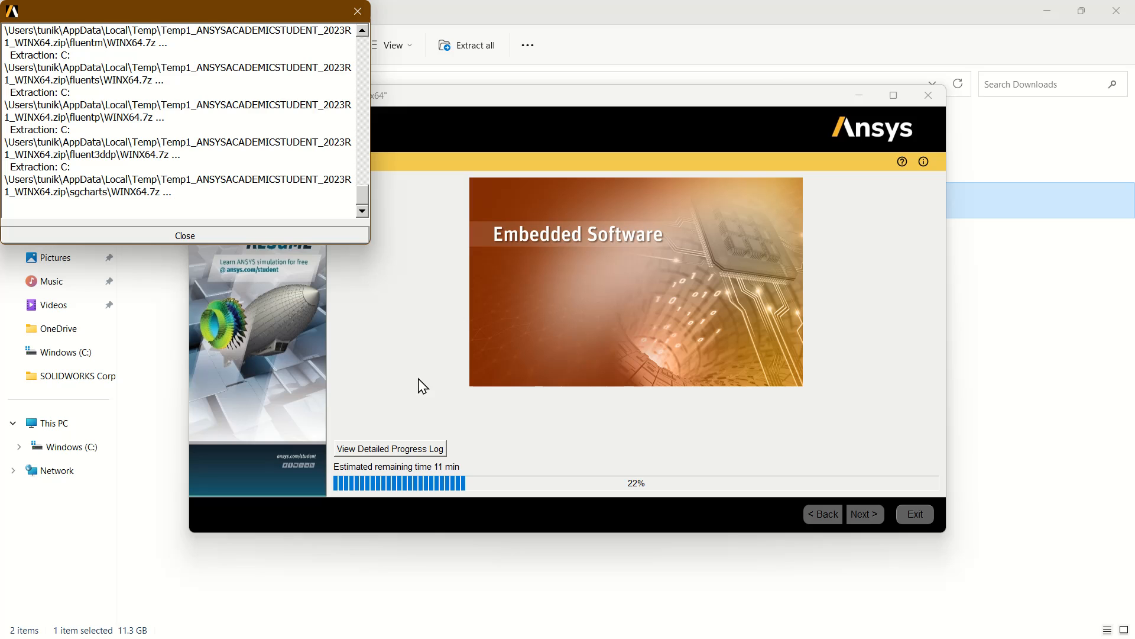
{"action": "mouse_move", "coordinate": [526, 636]}
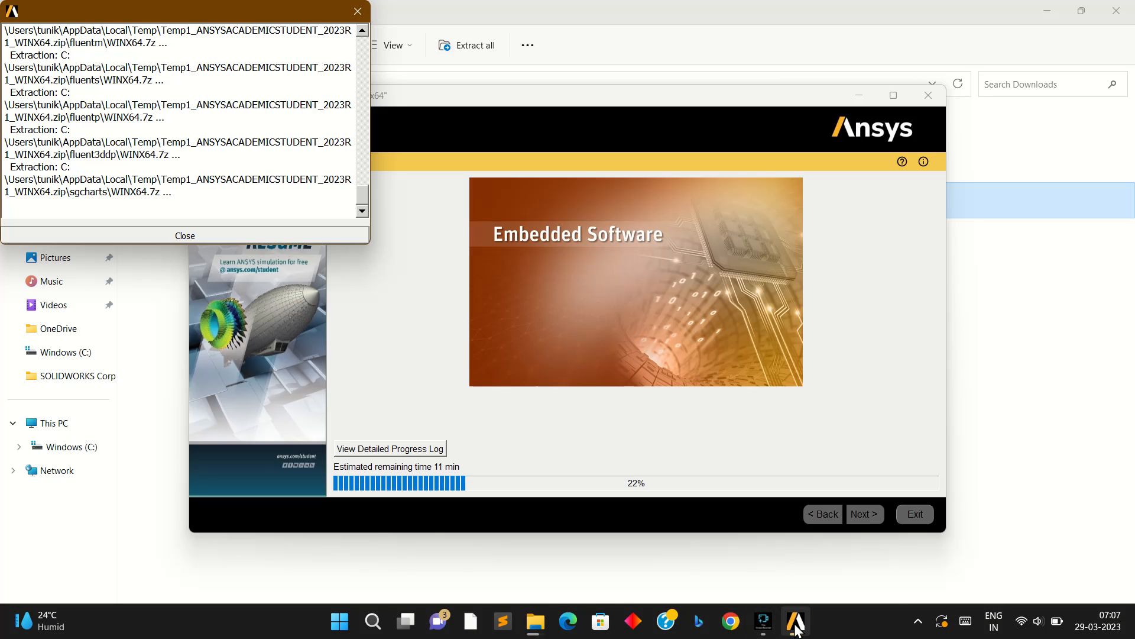
{"action": "mouse_move", "coordinate": [764, 621]}
{"action": "mouse_move", "coordinate": [766, 584]}
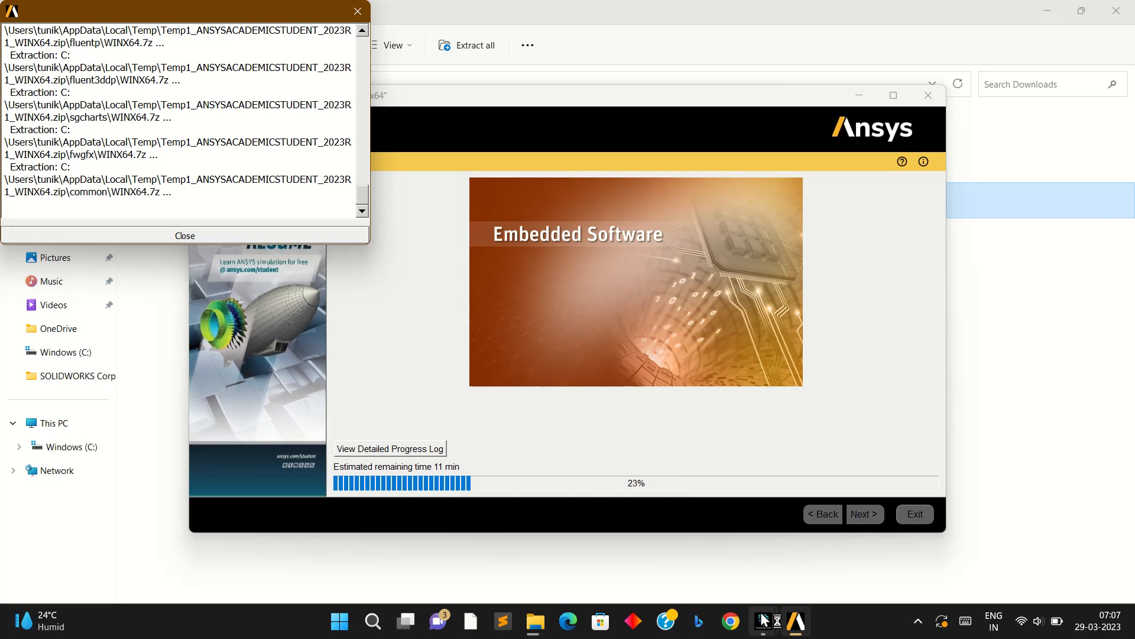
{"action": "left_click", "coordinate": [764, 619]}
{"action": "mouse_move", "coordinate": [765, 546]}
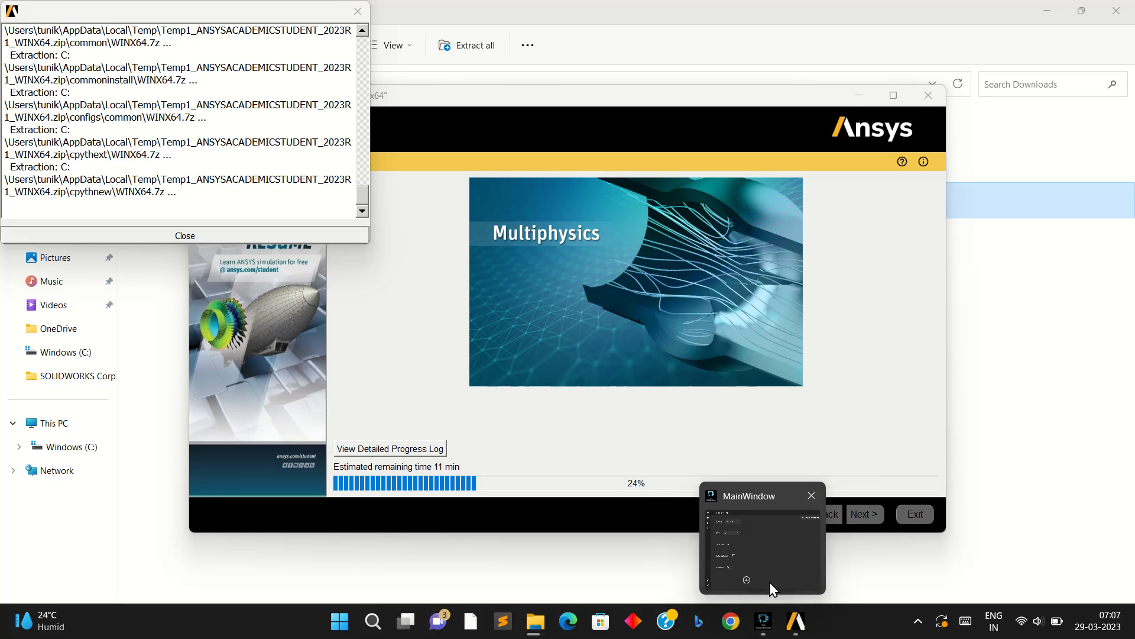
{"action": "left_click", "coordinate": [769, 568]}
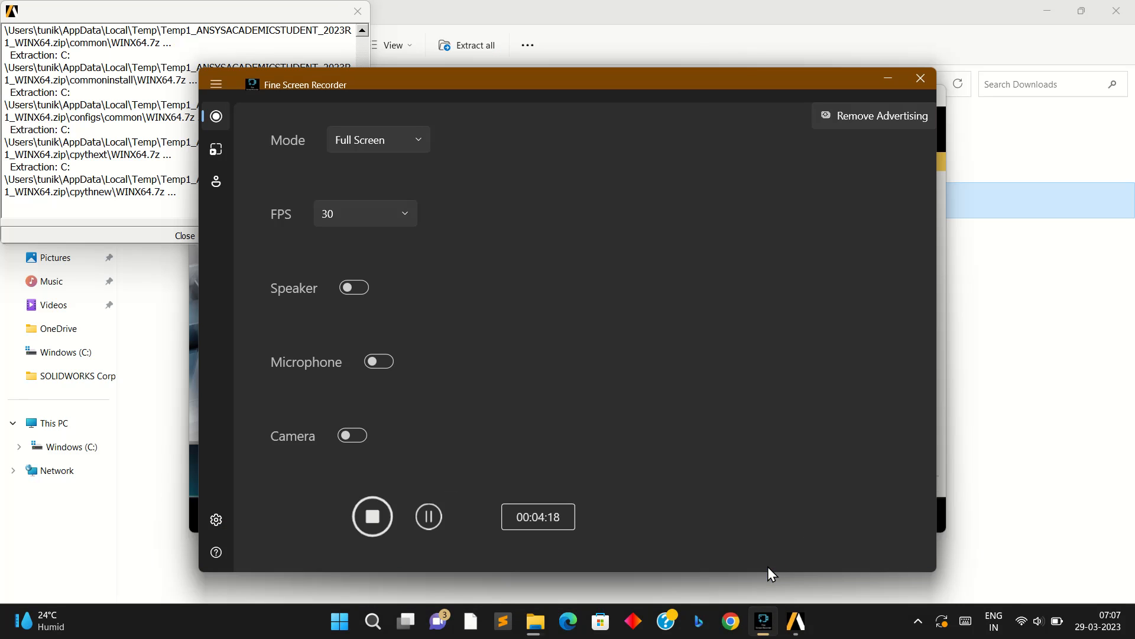
{"action": "left_click", "coordinate": [441, 524]}
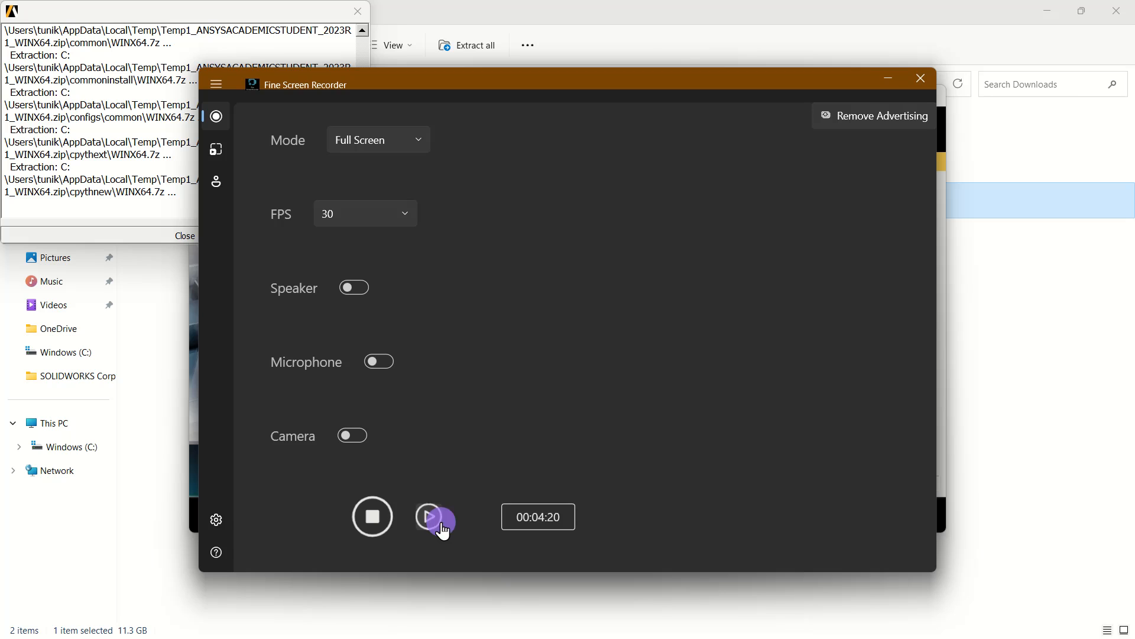
{"action": "left_click", "coordinate": [888, 78]}
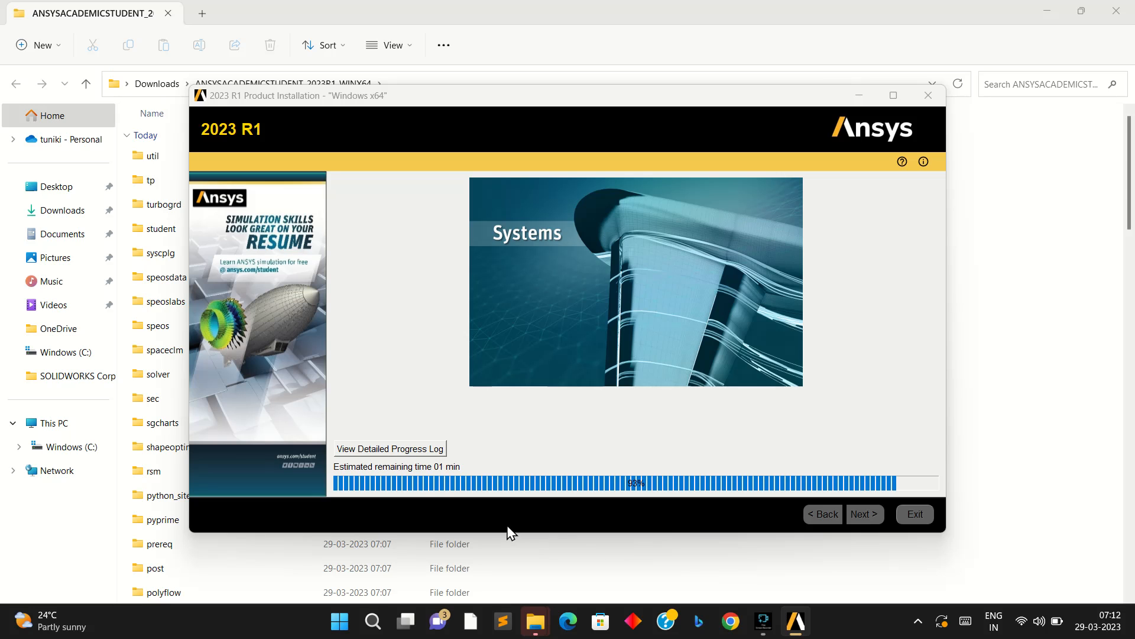
- Open the installer's detailed progress log and bring the installation windows back in front of the file window
{"action": "left_click", "coordinate": [415, 450]}
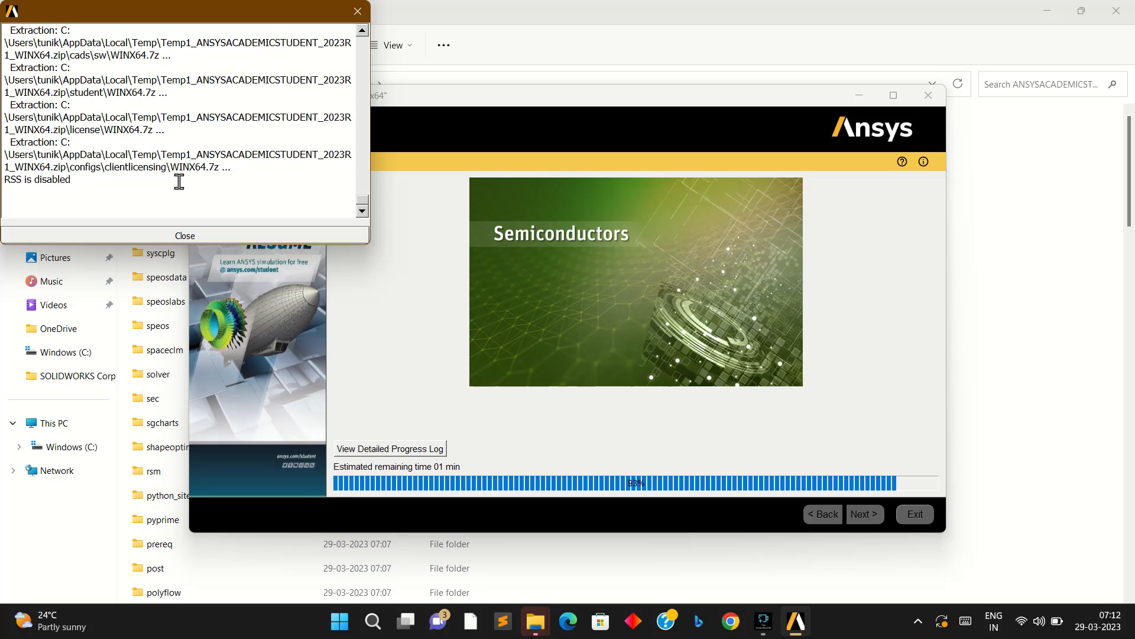
{"action": "left_click", "coordinate": [1031, 190]}
{"action": "right_click", "coordinate": [1032, 194]}
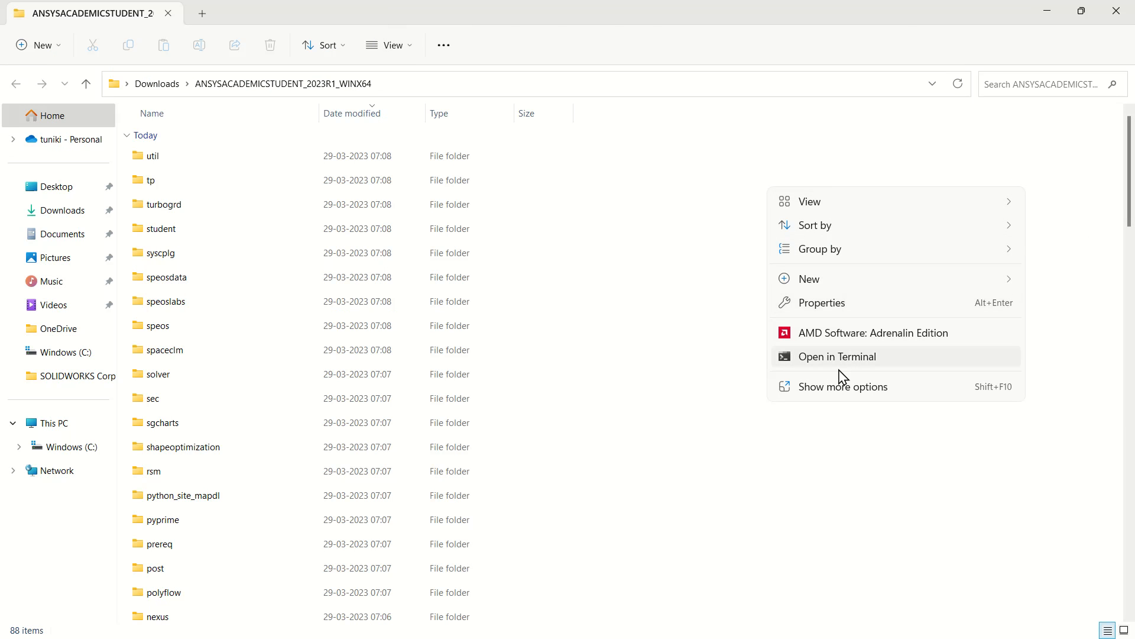
{"action": "mouse_move", "coordinate": [763, 636]}
{"action": "left_click", "coordinate": [794, 621]}
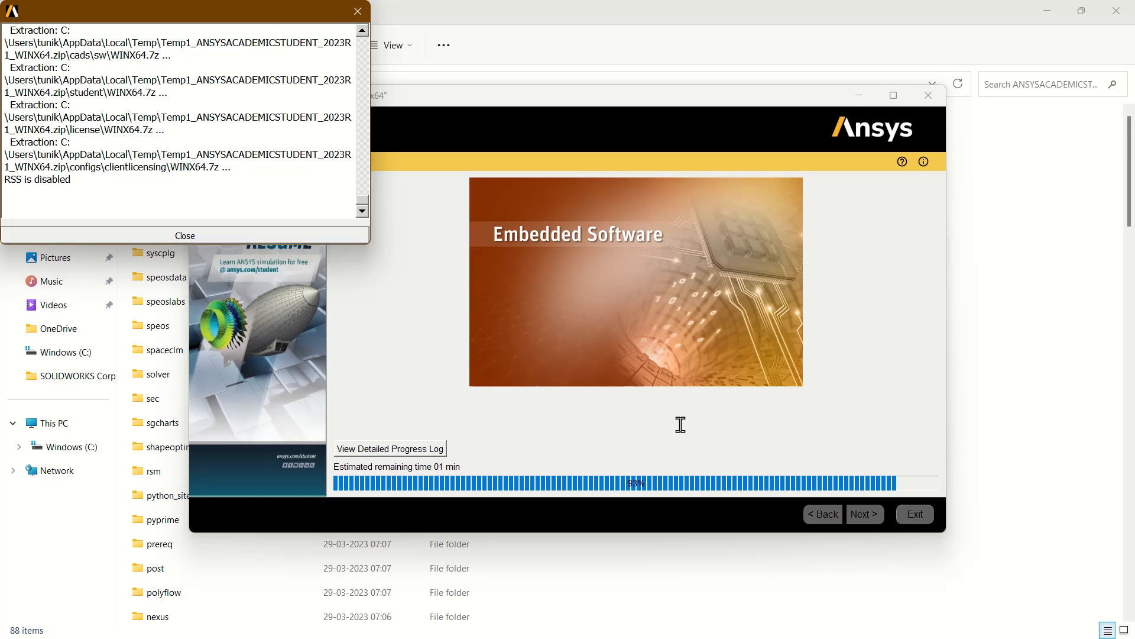
{"action": "right_click", "coordinate": [150, 108]}
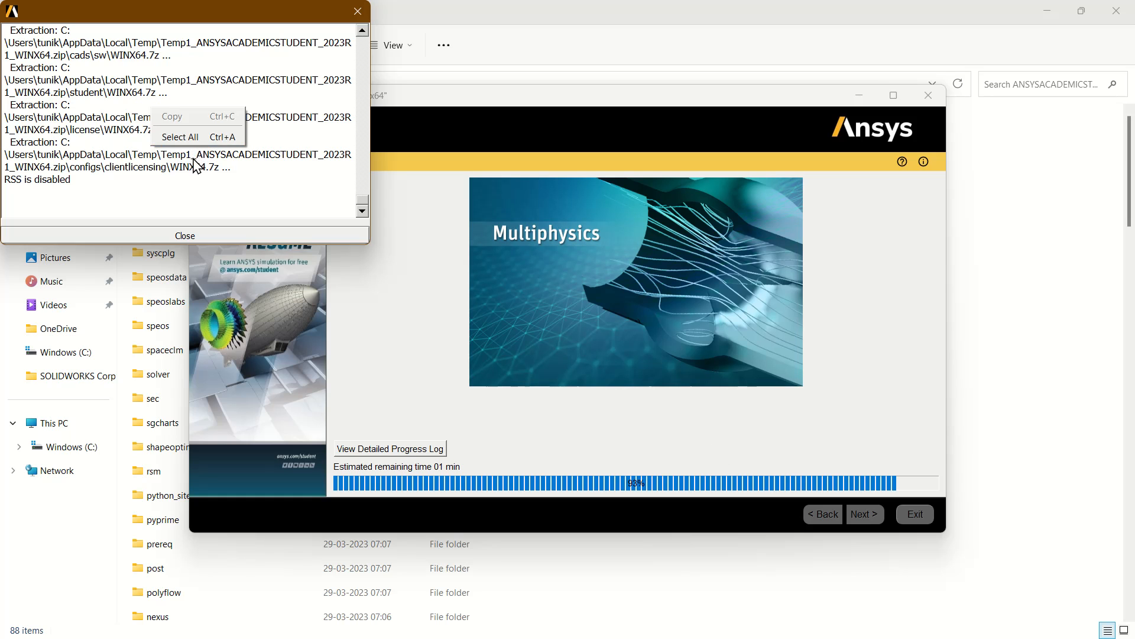
{"action": "left_click", "coordinate": [185, 189]}
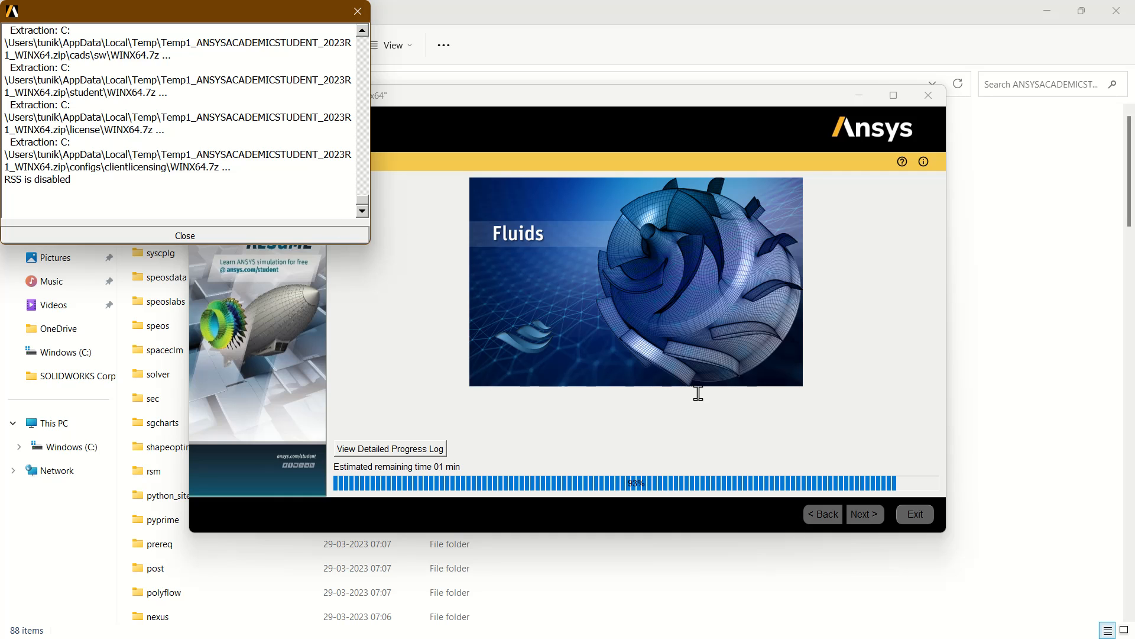
{"action": "mouse_move", "coordinate": [684, 624]}
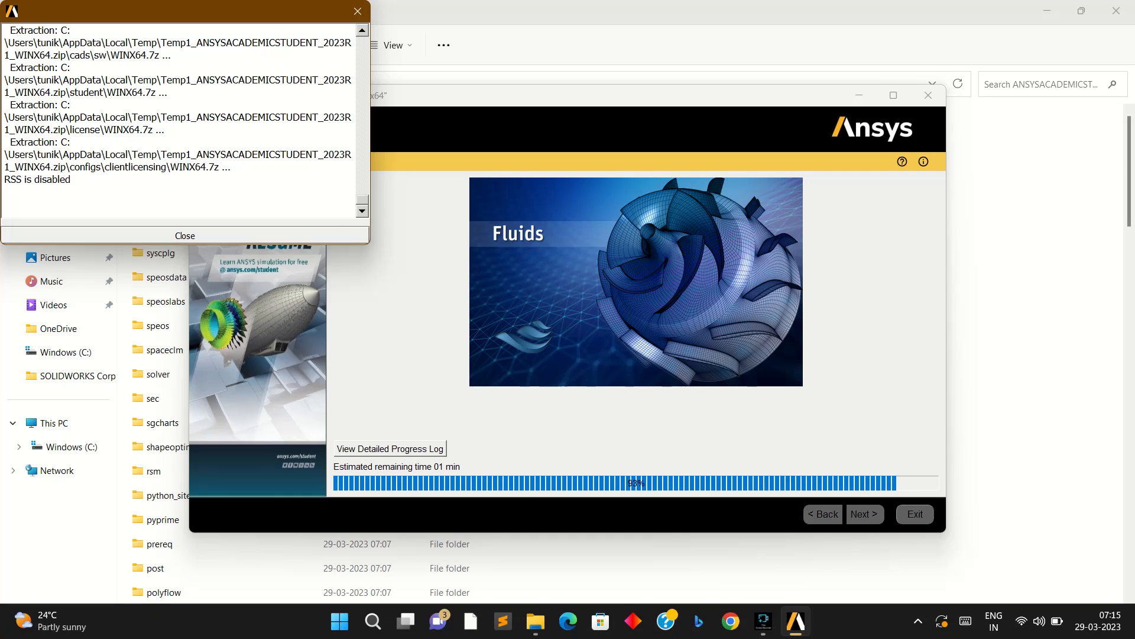
{"action": "left_click", "coordinate": [768, 624]}
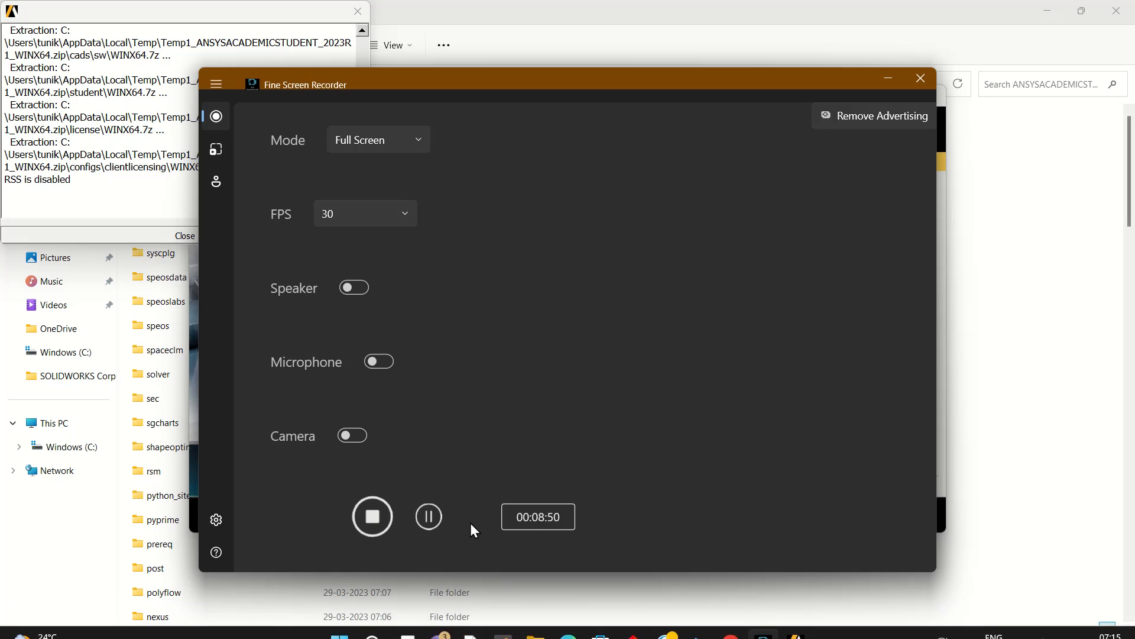
{"action": "left_click", "coordinate": [887, 80]}
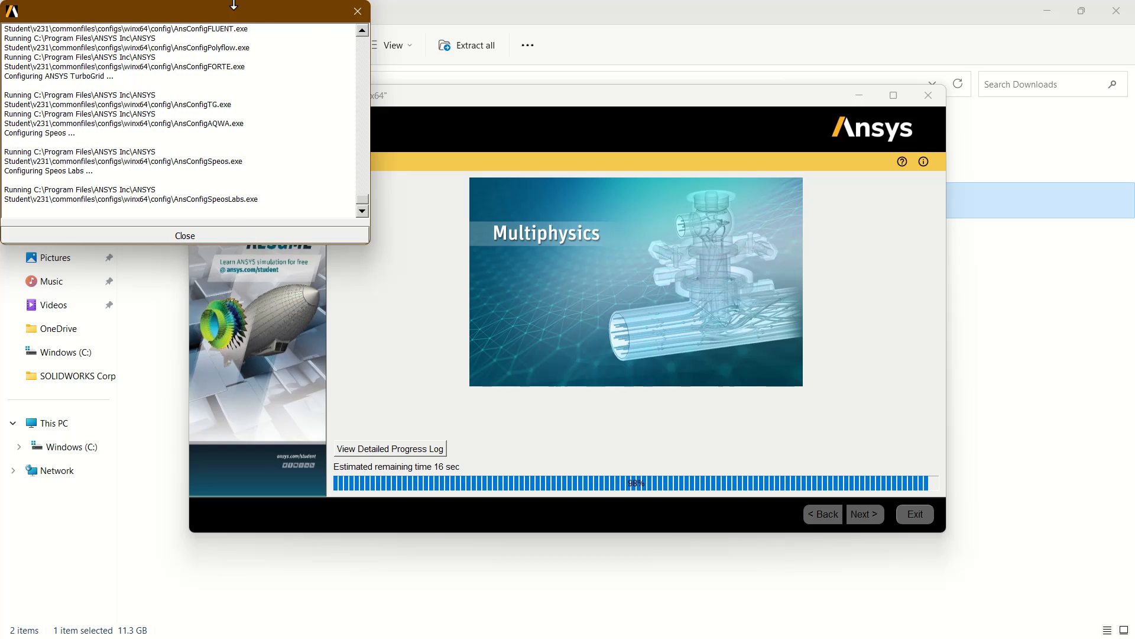
- Examine the detailed installation log from its start, including platform details, installation directory, product list and extraction entries
{"action": "scroll", "coordinate": [248, 200], "scroll_direction": "up", "scroll_amount": 5}
{"action": "scroll", "coordinate": [255, 199], "scroll_direction": "up", "scroll_amount": 10}
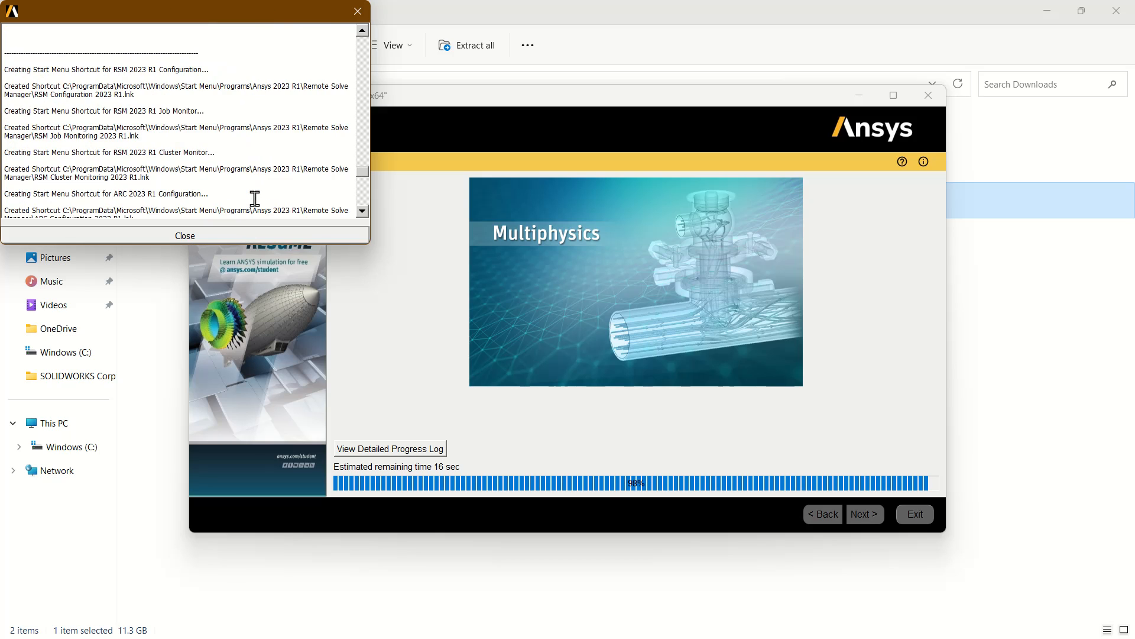
{"action": "scroll", "coordinate": [255, 199], "scroll_direction": "up", "scroll_amount": 15}
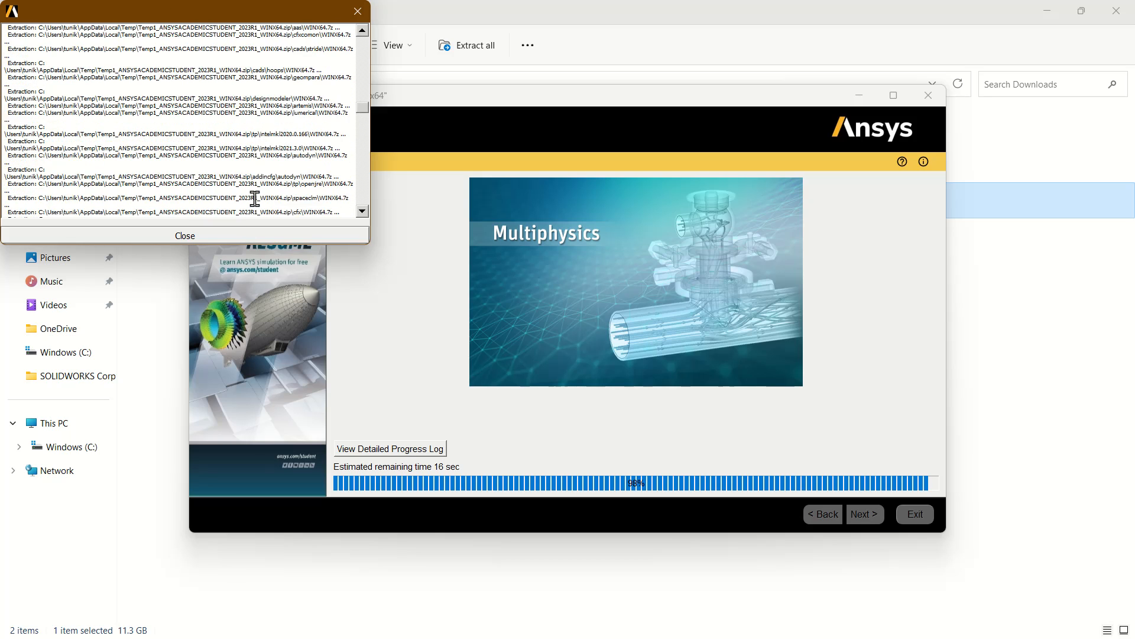
{"action": "scroll", "coordinate": [255, 199], "scroll_direction": "up", "scroll_amount": 2}
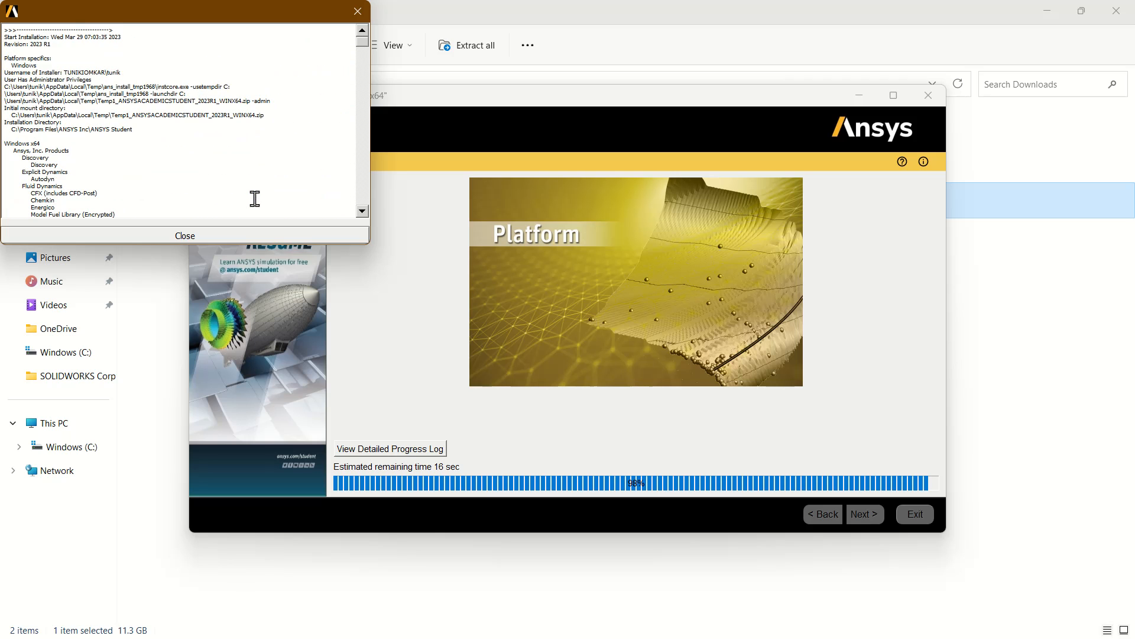
{"action": "scroll", "coordinate": [126, 96], "scroll_direction": "up", "scroll_amount": 2, "text": "ctrl"}
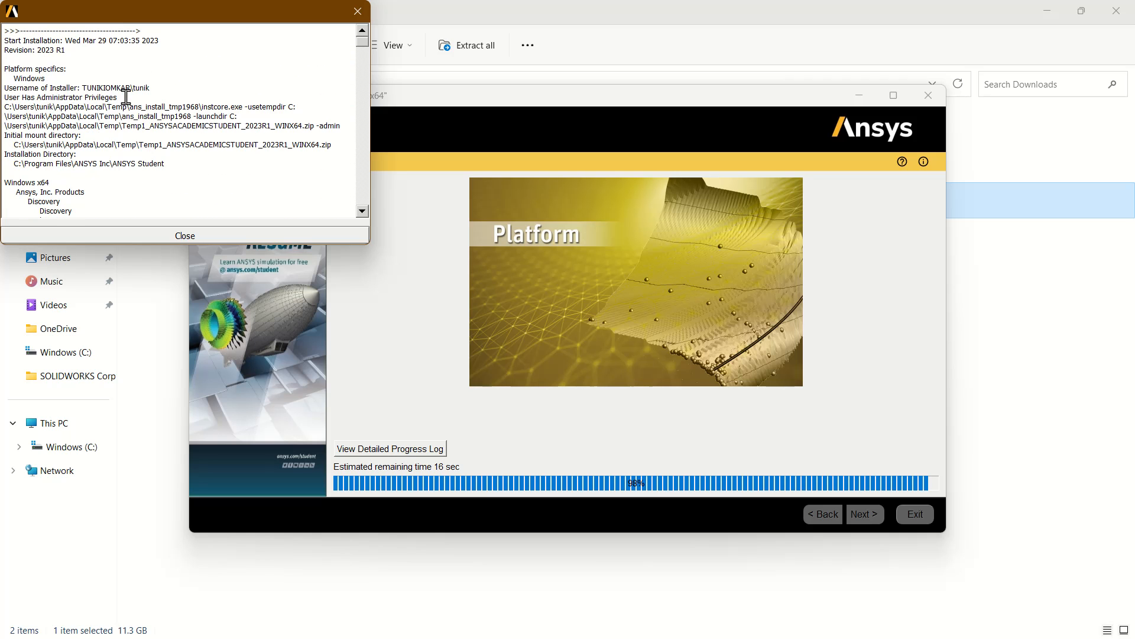
{"action": "scroll", "coordinate": [126, 97], "scroll_direction": "down", "scroll_amount": 8}
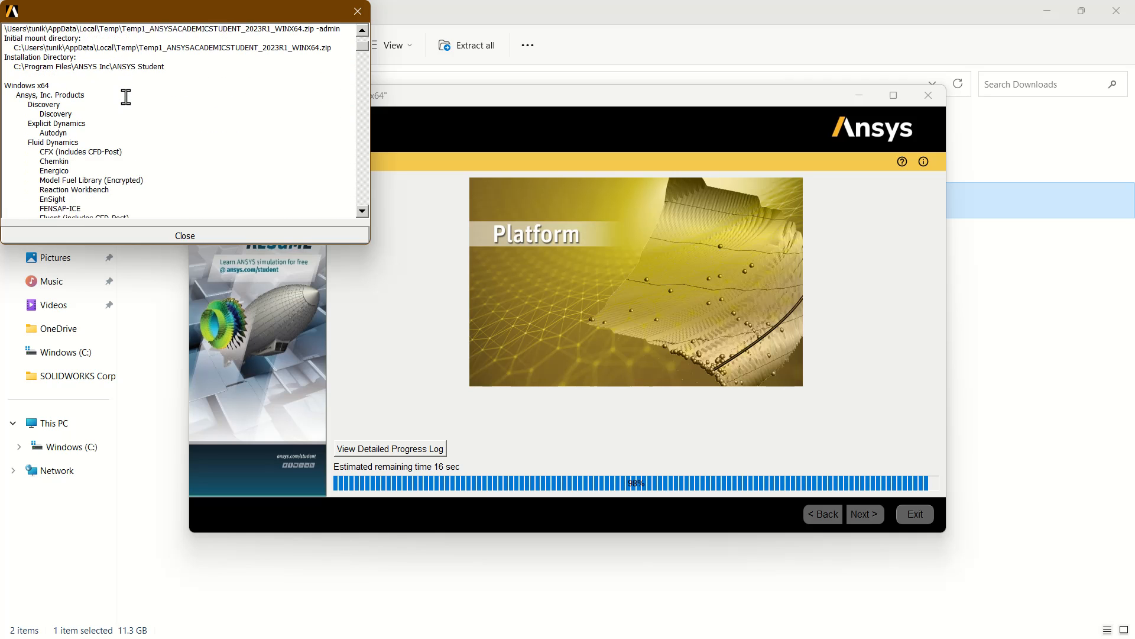
{"action": "scroll", "coordinate": [126, 96], "scroll_direction": "down", "scroll_amount": 10}
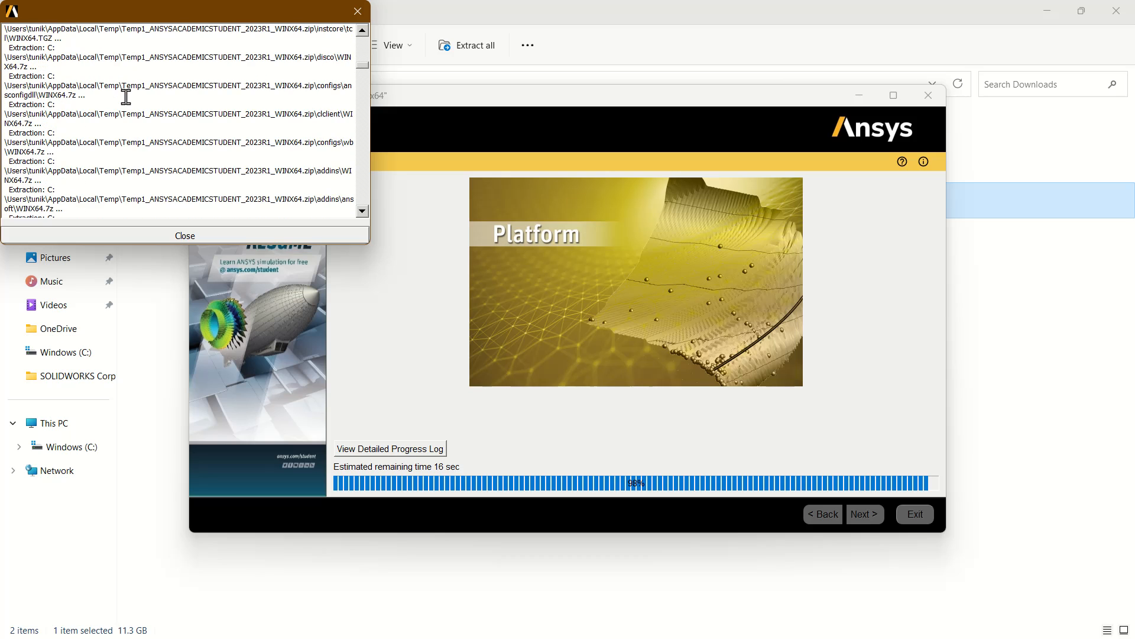
{"action": "scroll", "coordinate": [126, 96], "scroll_direction": "down", "scroll_amount": 6}
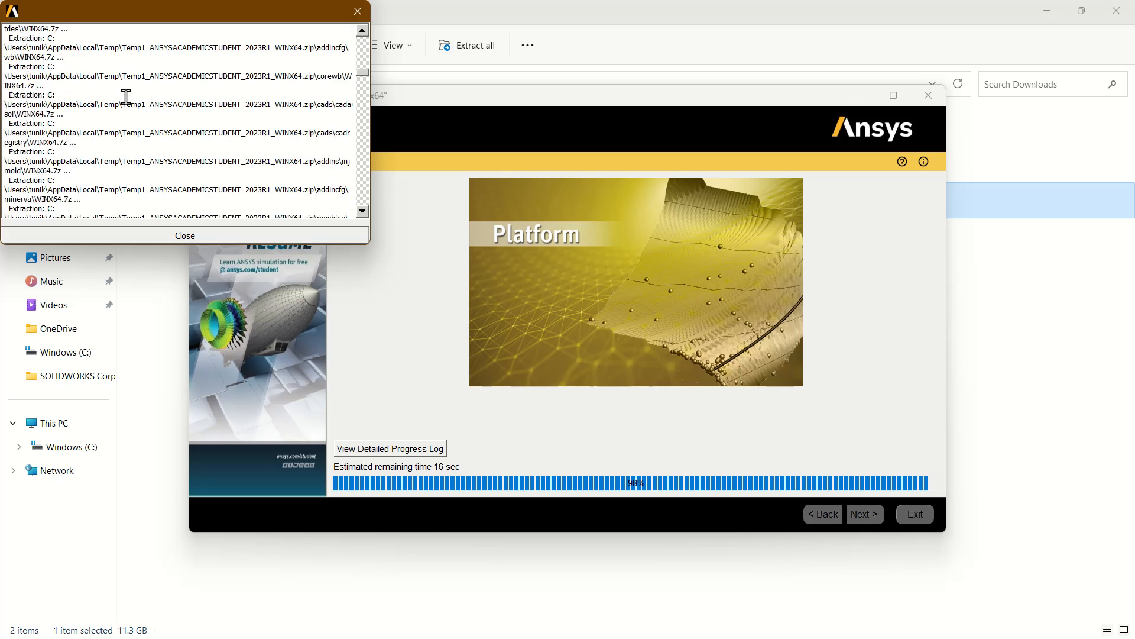
{"action": "scroll", "coordinate": [126, 97], "scroll_direction": "down", "scroll_amount": 6}
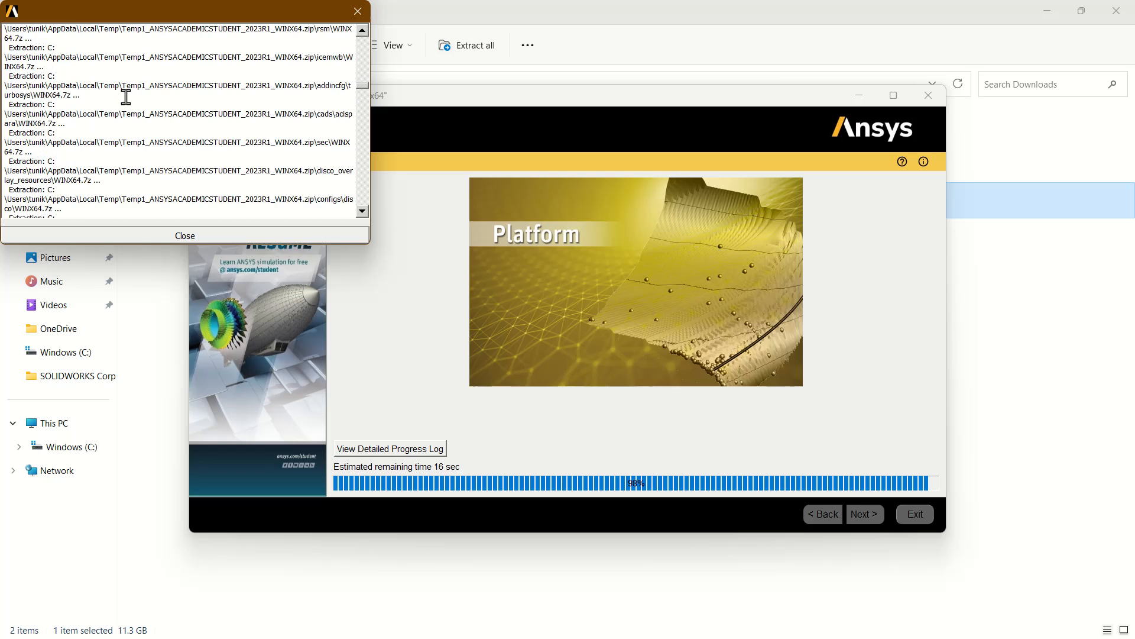
{"action": "scroll", "coordinate": [126, 96], "scroll_direction": "down", "scroll_amount": 15}
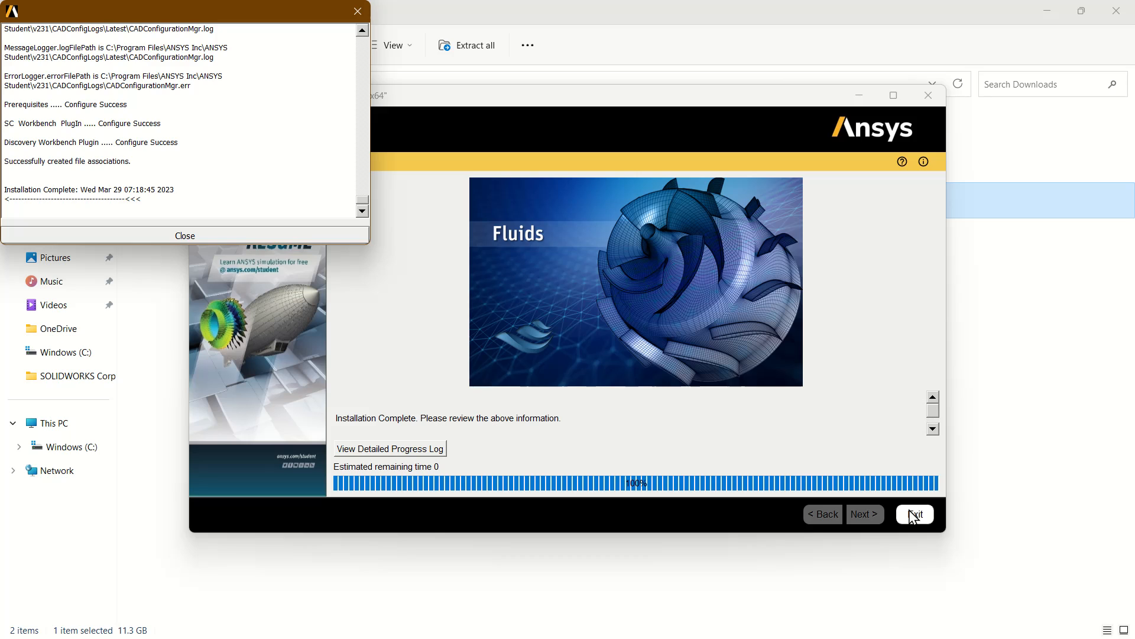
- Exit the completed Ansys 2023 R1 installer along with its progress log, and close the Downloads folder window
{"action": "left_click", "coordinate": [358, 12]}
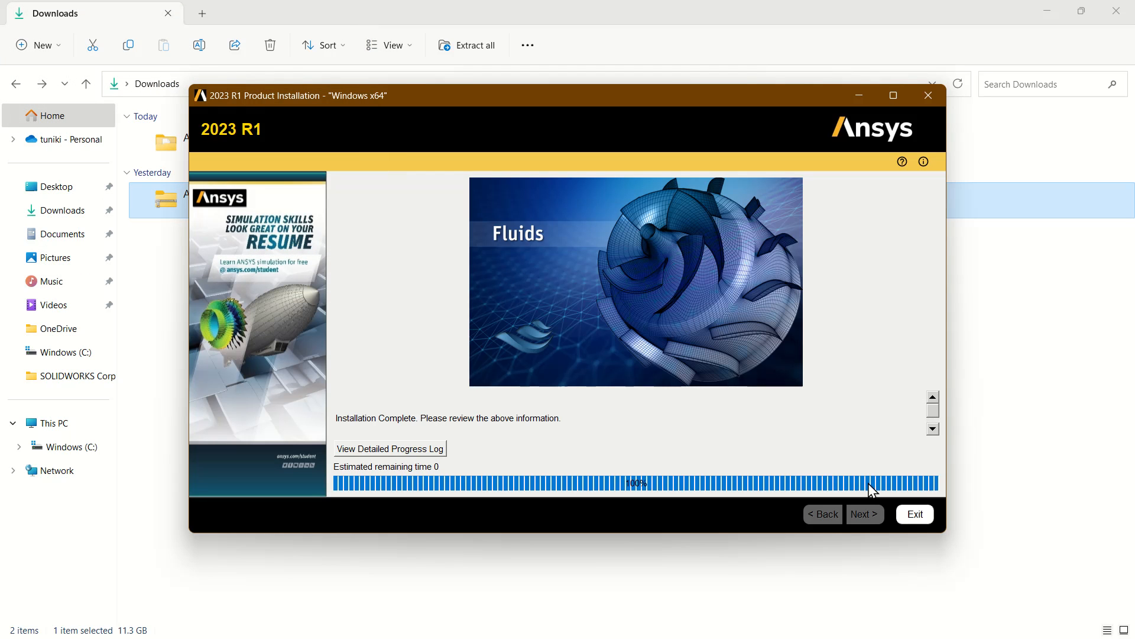
{"action": "left_click", "coordinate": [915, 516]}
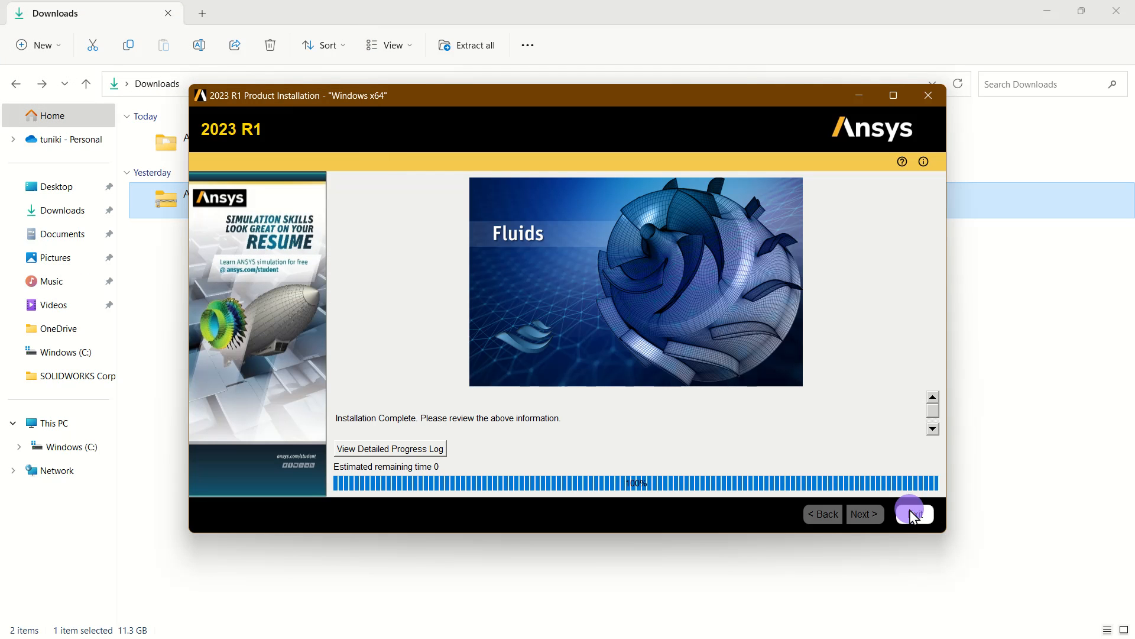
{"action": "left_click", "coordinate": [1131, 8]}
- Search Windows for "an" and limit the results to apps to find the installed Ansys programs
{"action": "mouse_move", "coordinate": [355, 636]}
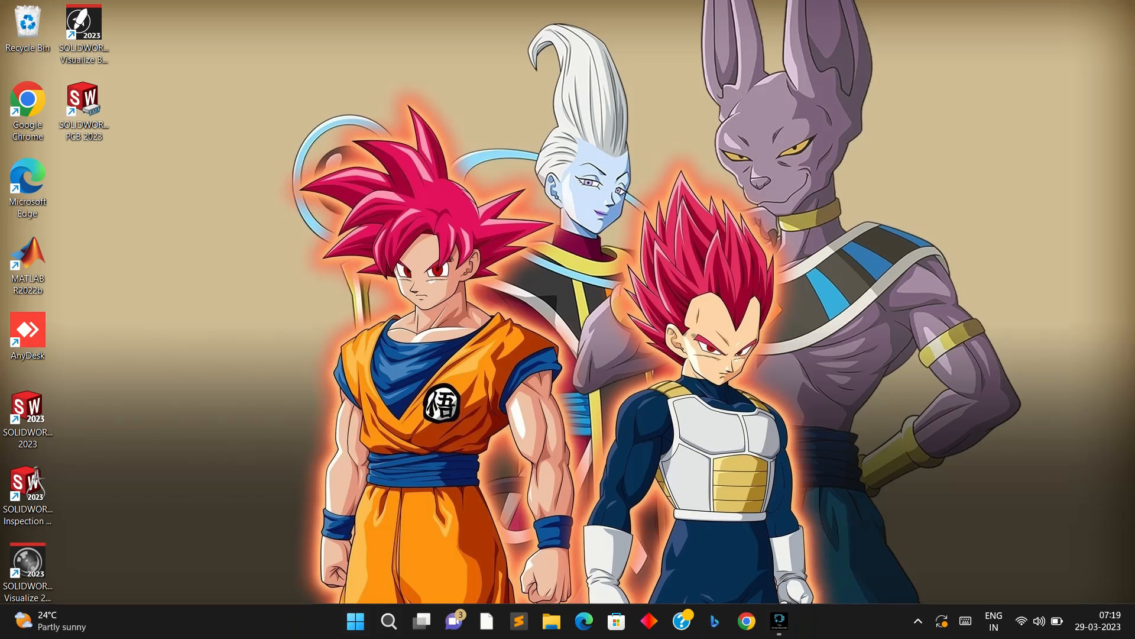
{"action": "left_click", "coordinate": [354, 613]}
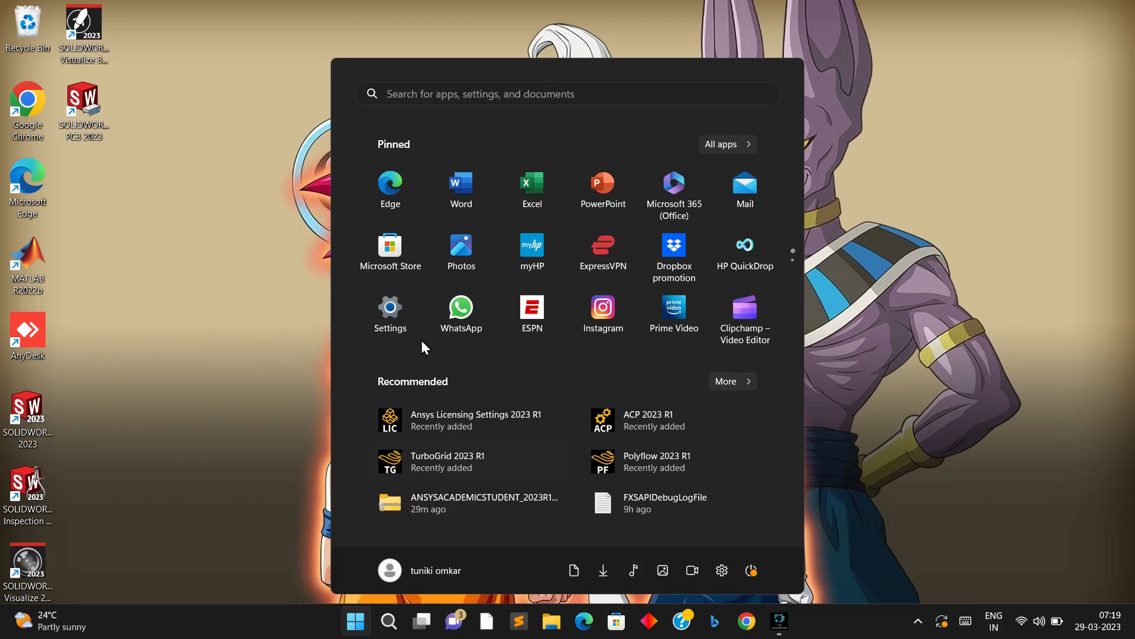
{"action": "left_click", "coordinate": [439, 98]}
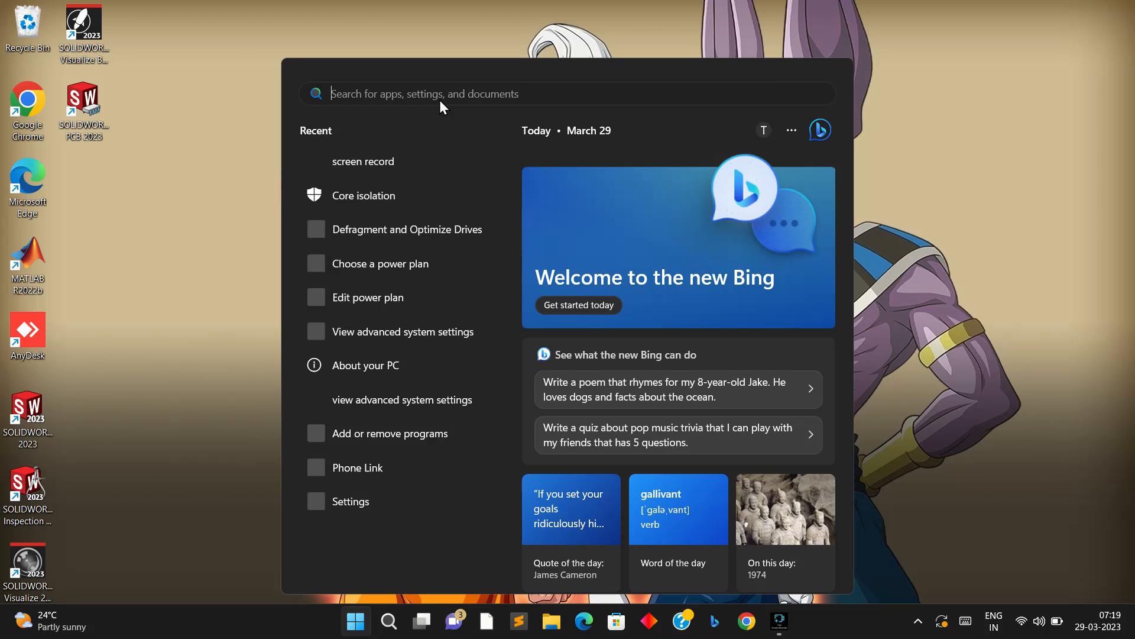
{"action": "type", "text": "an"}
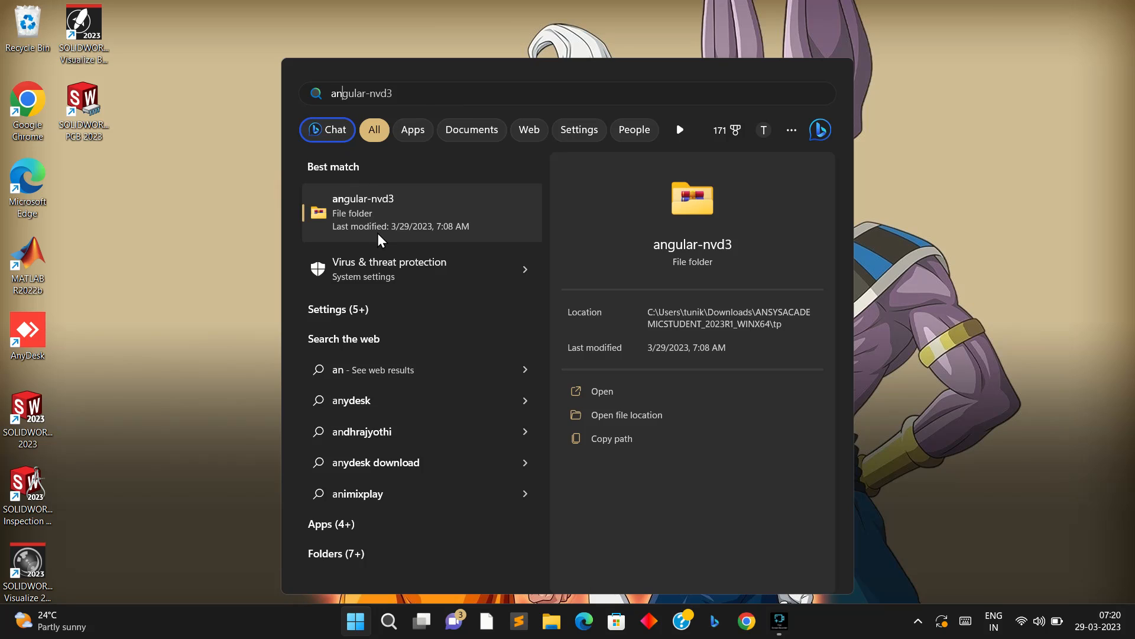
{"action": "left_click", "coordinate": [425, 130]}
{"action": "type", "text": "yDesk"}
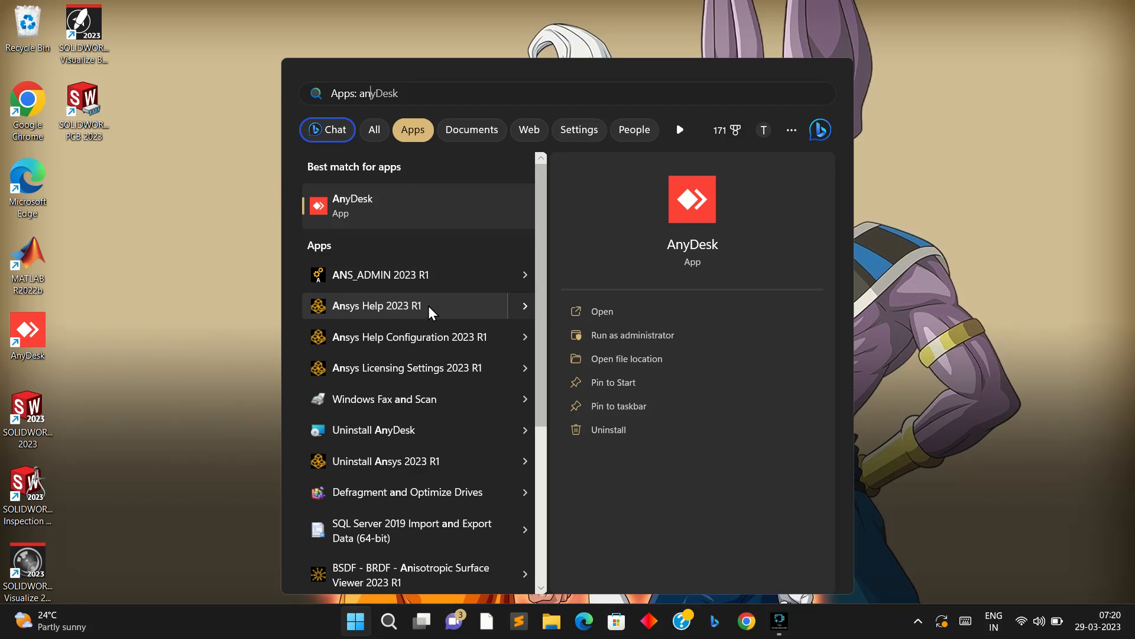
- Launch ANS_ADMIN 2023 R1 from the search results, then close its small utility window
{"action": "left_click", "coordinate": [426, 274]}
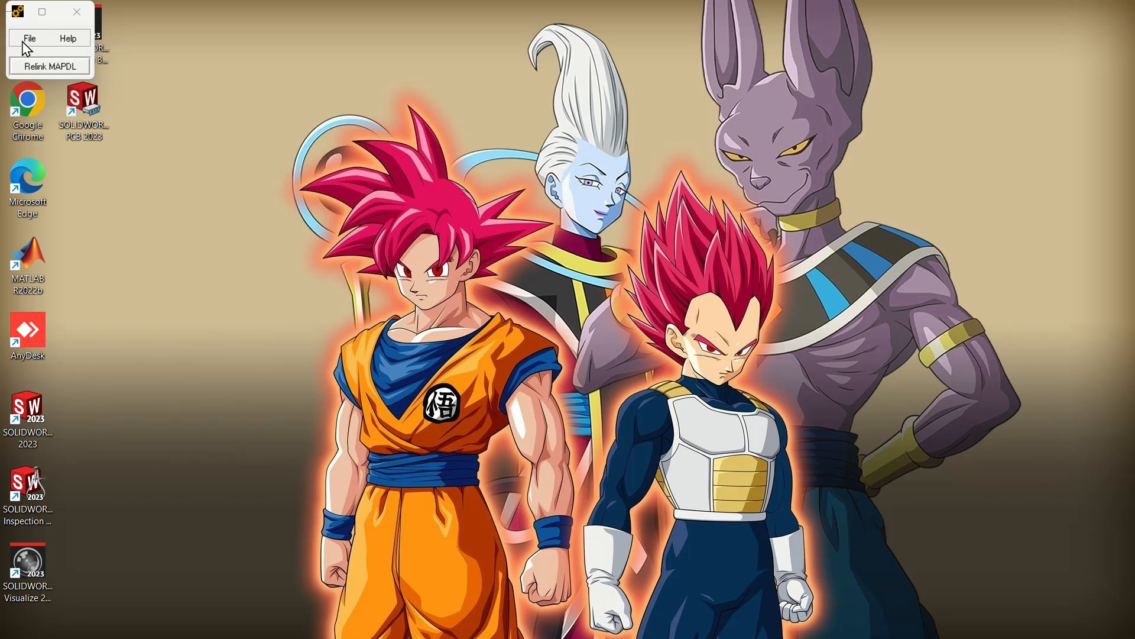
{"action": "left_click", "coordinate": [77, 12]}
- Search the installed Windows apps for "ansys" and launch Workbench with Speos 2023 R1
{"action": "mouse_move", "coordinate": [400, 630]}
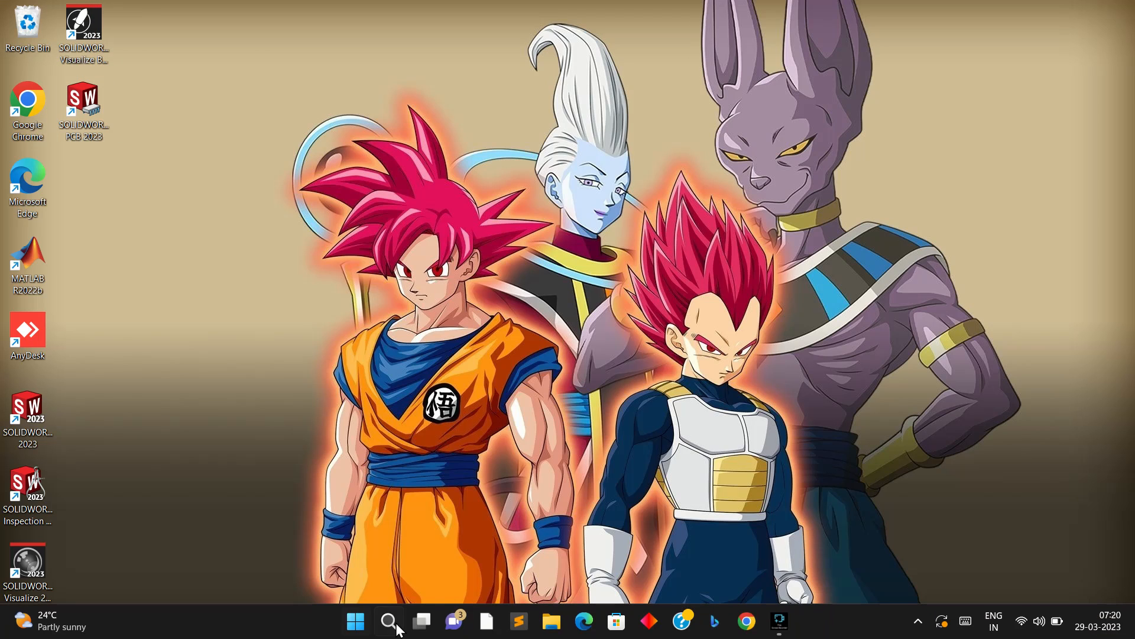
{"action": "left_click", "coordinate": [356, 621]}
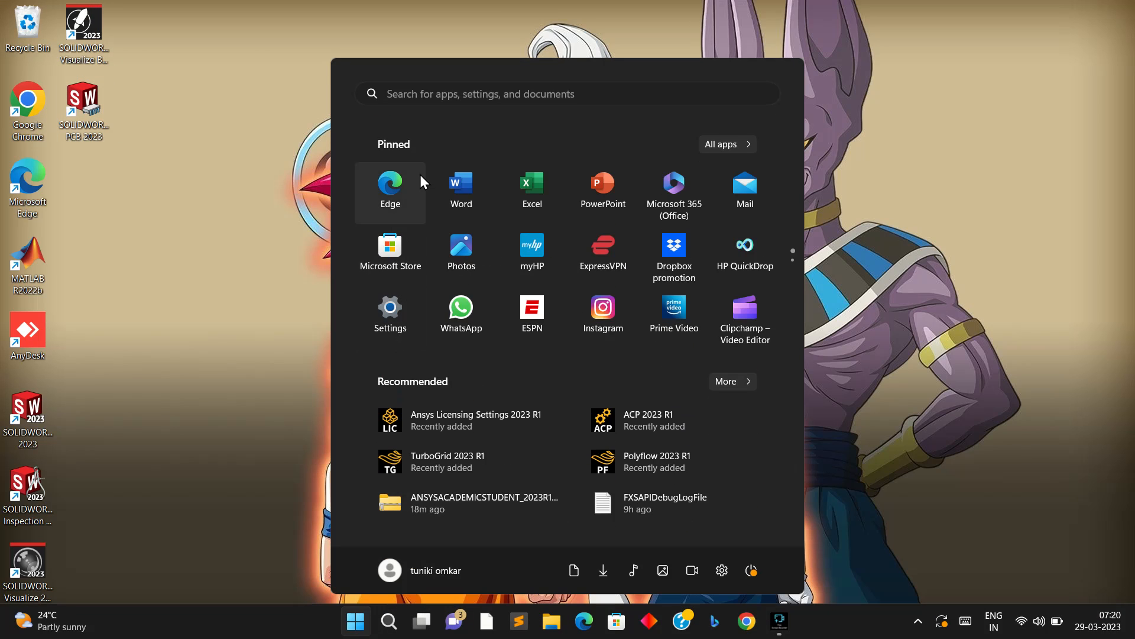
{"action": "left_click", "coordinate": [430, 91]}
{"action": "type", "text": "an"}
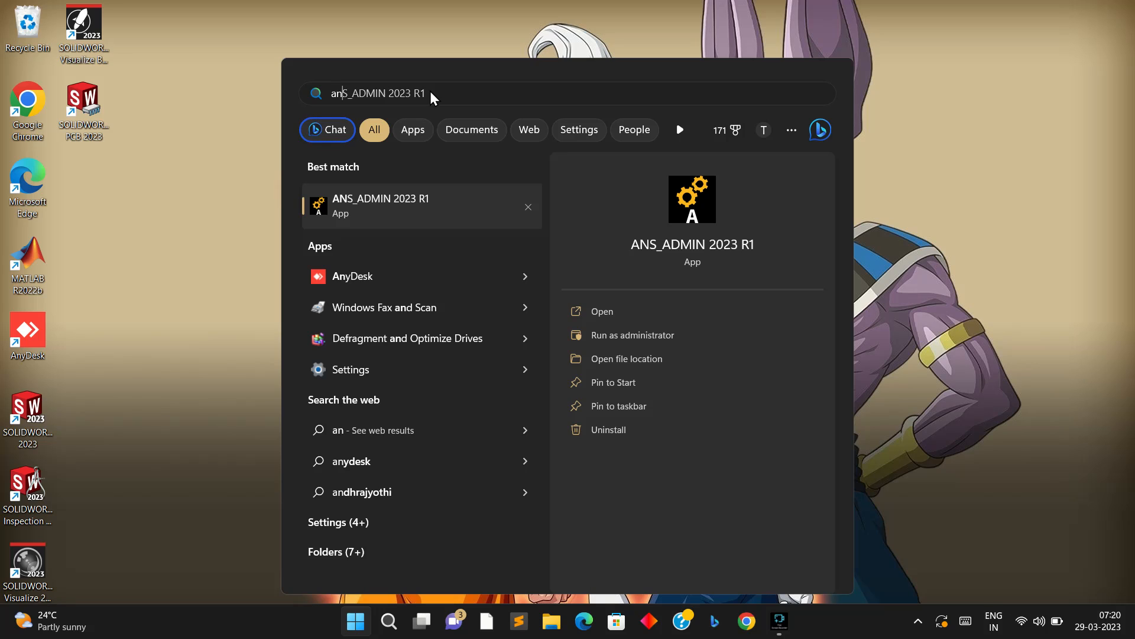
{"action": "type", "text": "sys"}
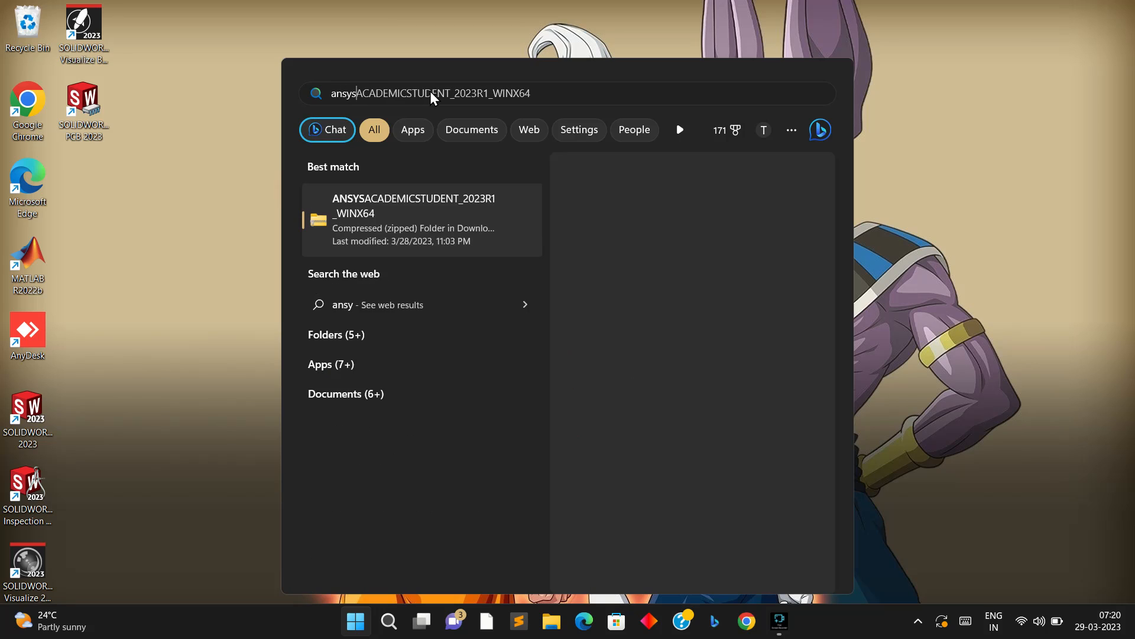
{"action": "left_click", "coordinate": [416, 129]}
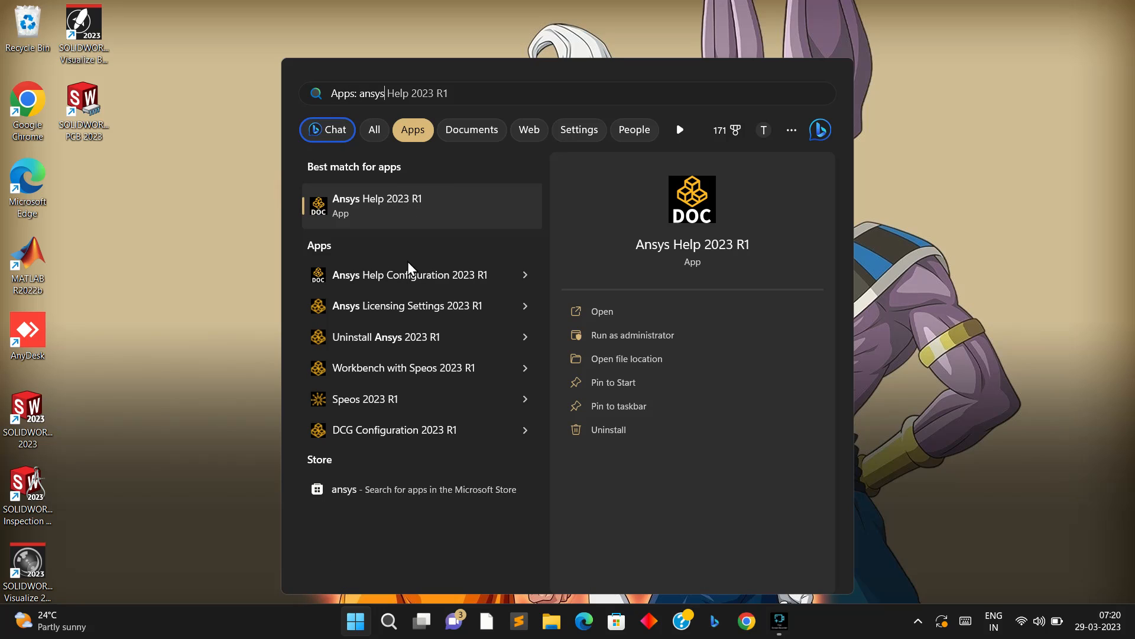
{"action": "left_click", "coordinate": [404, 368]}
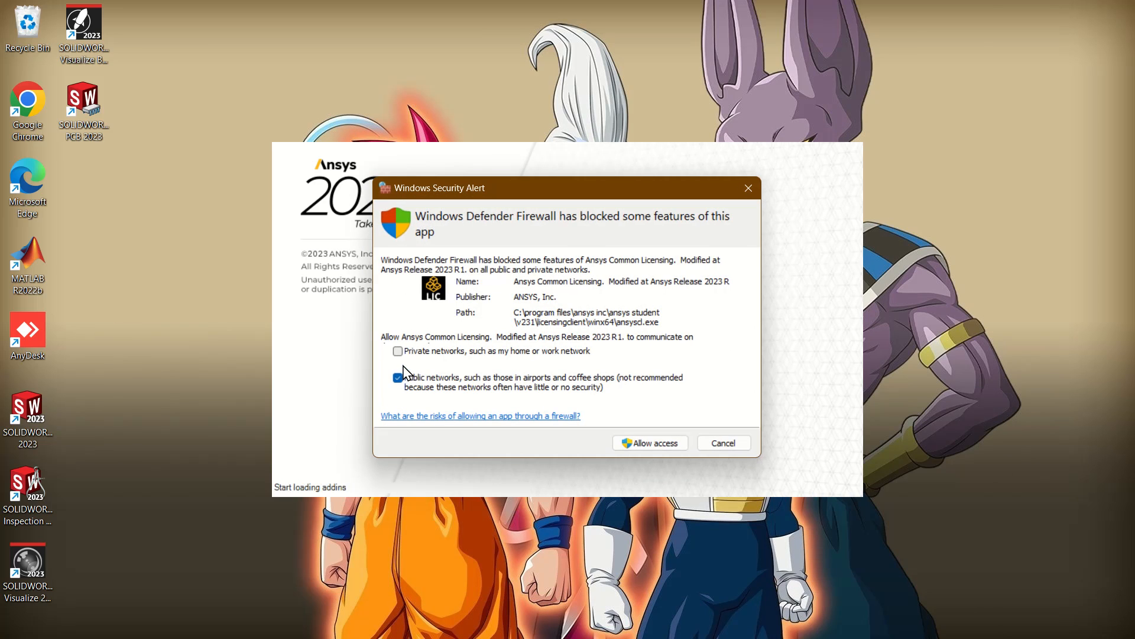
- Allow Ansys Common Licensing through the firewall on public networks, and join the Ansys Product Improvement Program as an academic user
{"action": "left_click", "coordinate": [649, 446]}
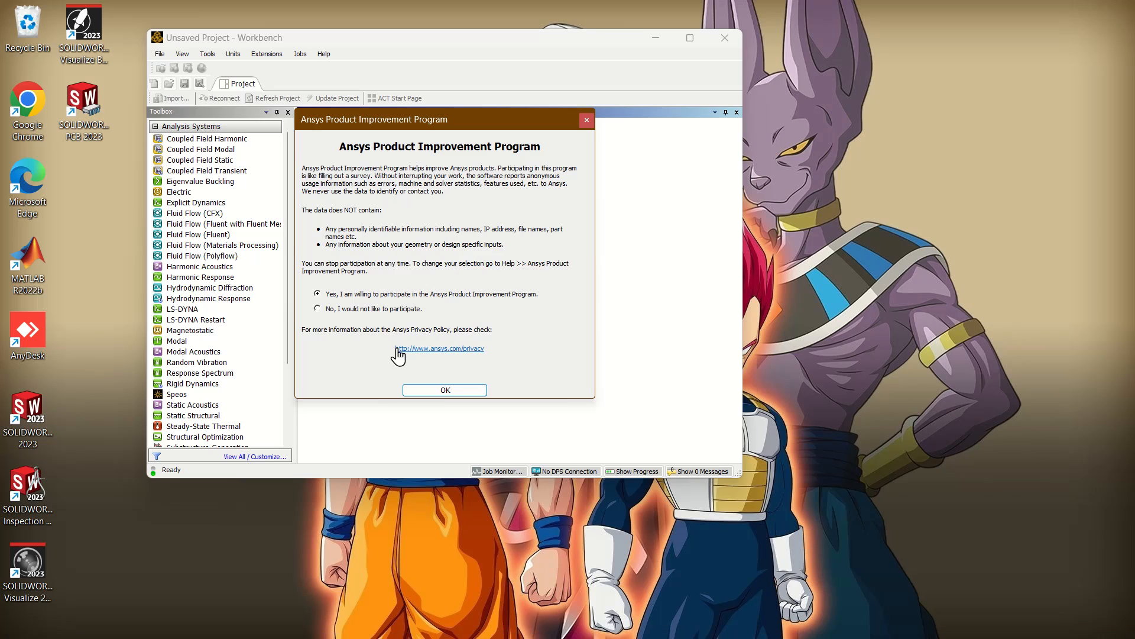
{"action": "left_click", "coordinate": [438, 392]}
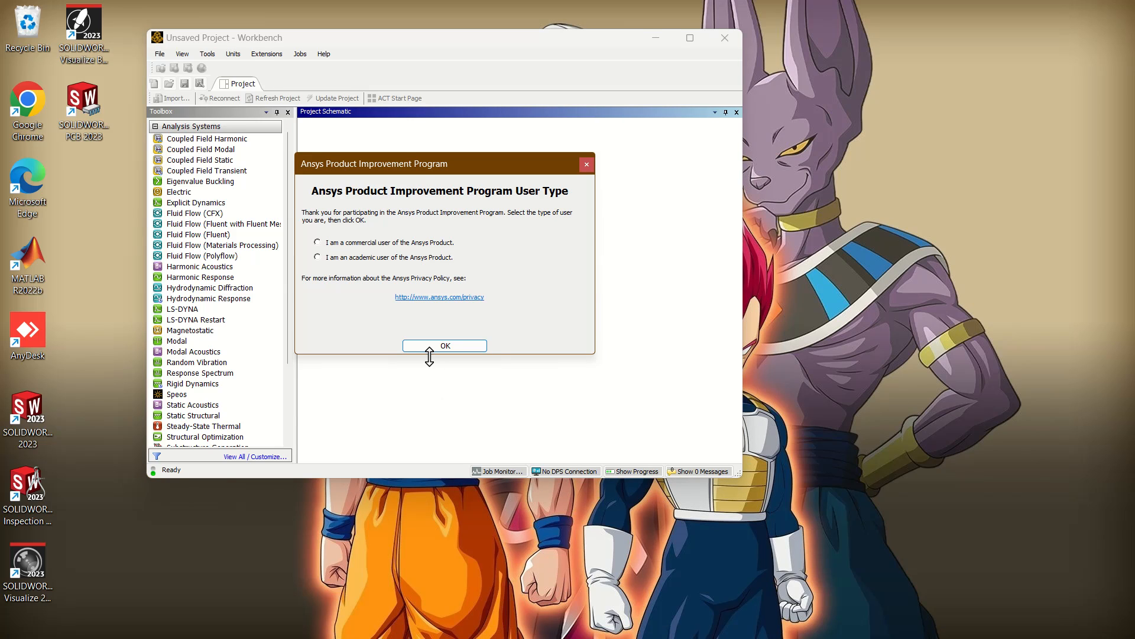
{"action": "left_click", "coordinate": [317, 242]}
{"action": "left_click", "coordinate": [317, 257]}
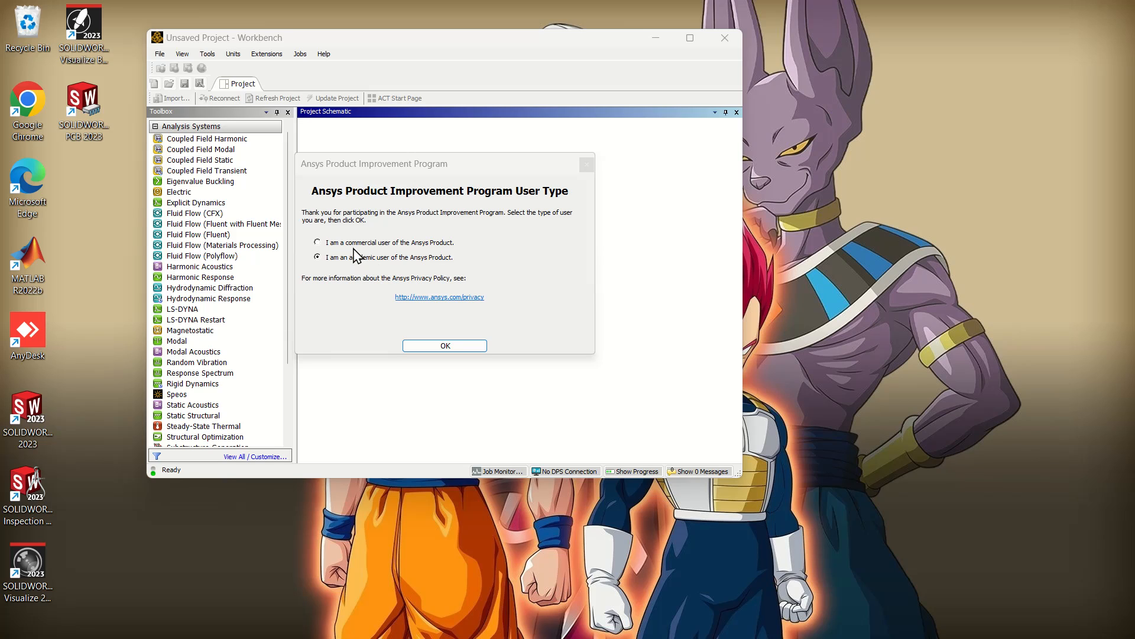
{"action": "left_click", "coordinate": [455, 348]}
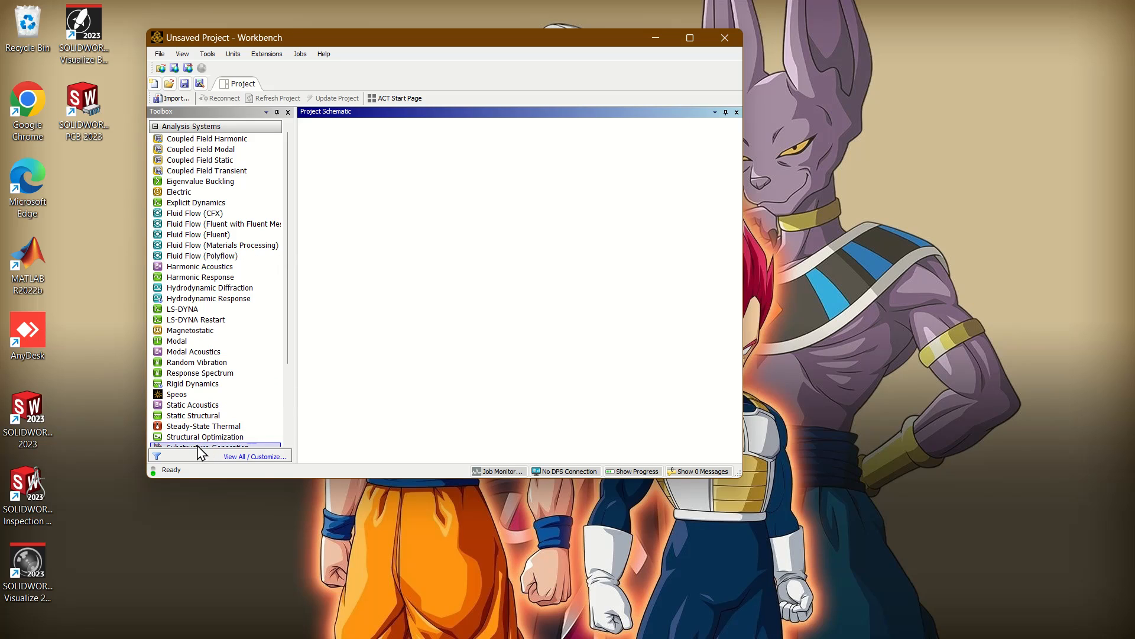
- Look through the Toolbox's analysis systems down to the Component Systems, Custom Systems, Design Exploration and ACT groups
{"action": "scroll", "coordinate": [223, 430], "scroll_direction": "down", "scroll_amount": 1}
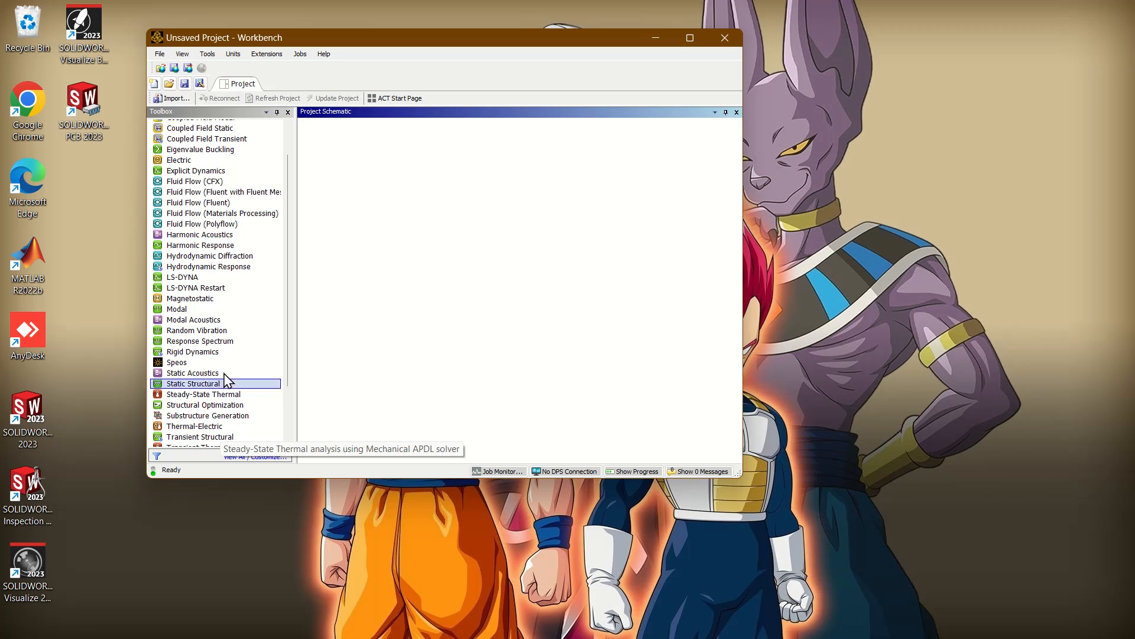
{"action": "scroll", "coordinate": [238, 203], "scroll_direction": "down", "scroll_amount": 1}
{"action": "scroll", "coordinate": [239, 203], "scroll_direction": "down", "scroll_amount": 1}
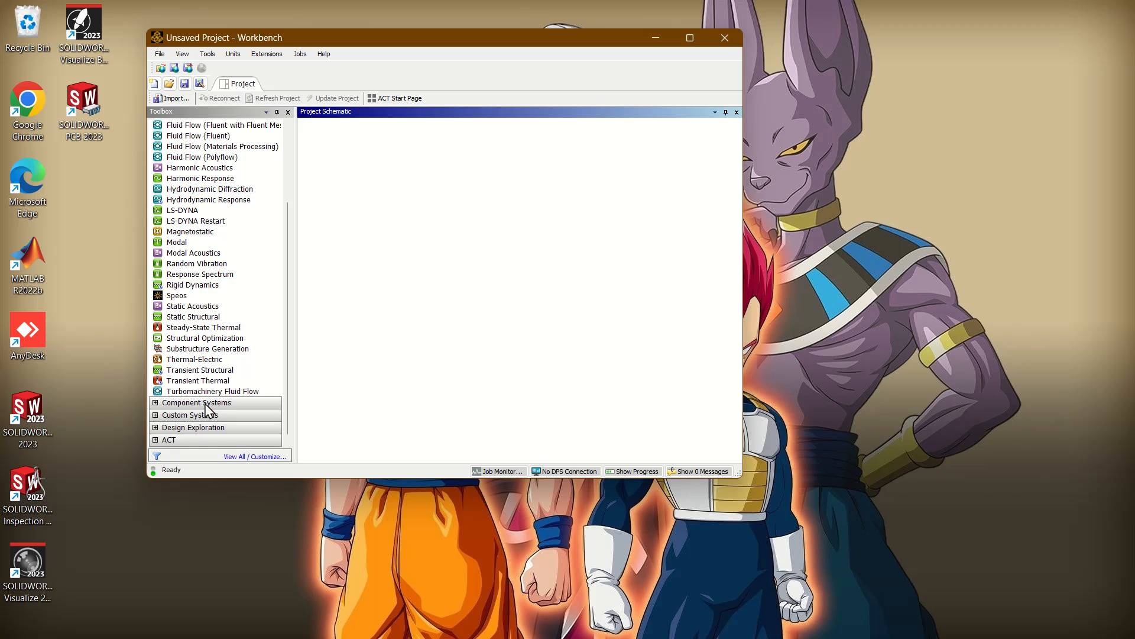
- Search Windows for "ansys" again and limit the results to apps to review the installed Ansys programs
{"action": "mouse_move", "coordinate": [435, 632]}
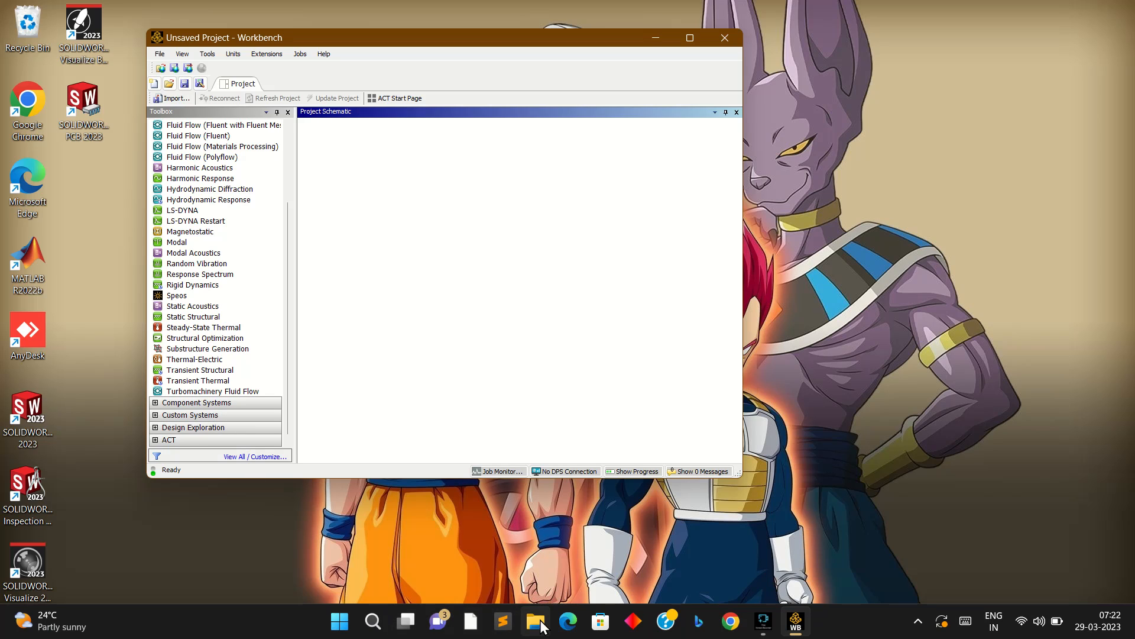
{"action": "left_click", "coordinate": [353, 625]}
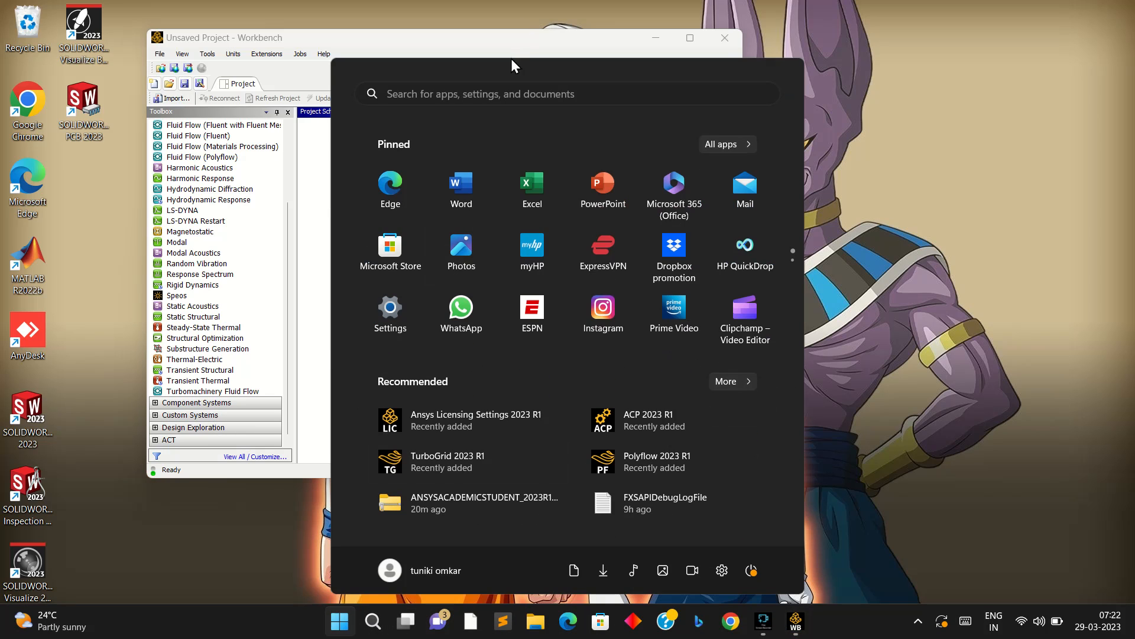
{"action": "left_click", "coordinate": [500, 94]}
{"action": "type", "text": "ansys"}
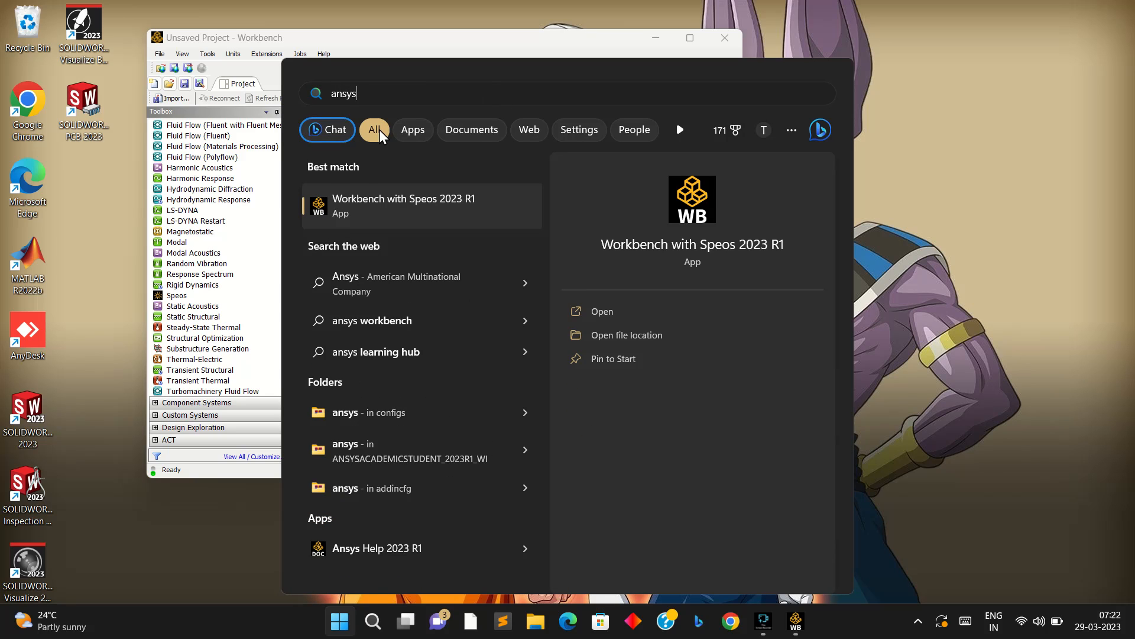
{"action": "left_click", "coordinate": [409, 130]}
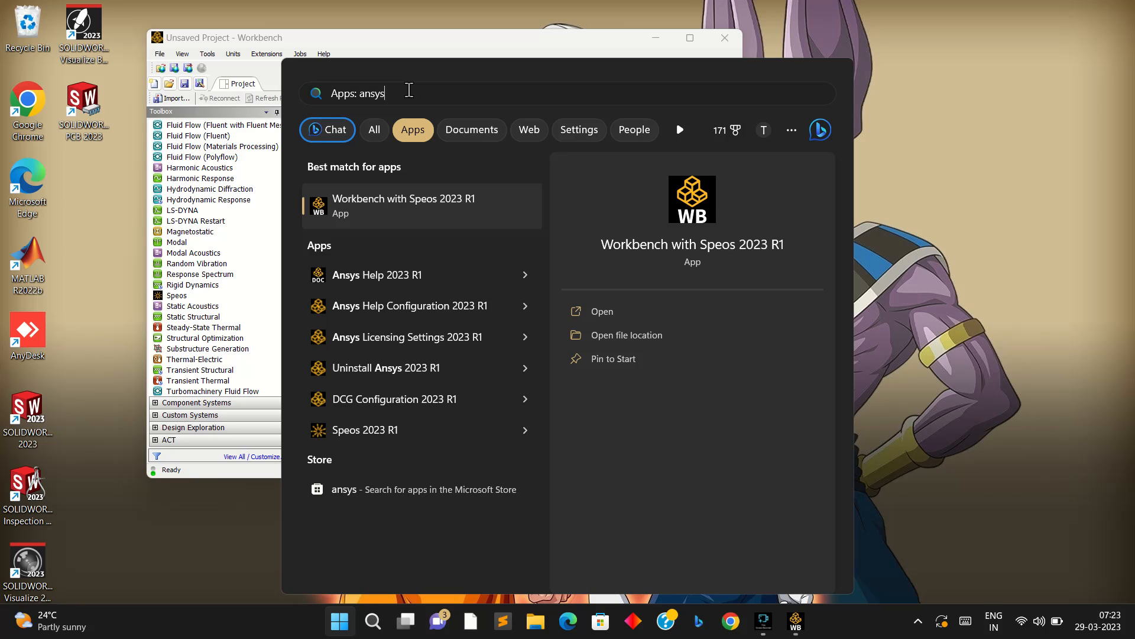
- Try to find and launch an app by searching for "apdl", and close the Microsoft Store window to return to Workbench
{"action": "type", "text": "apdl"}
{"action": "key", "text": "Return"}
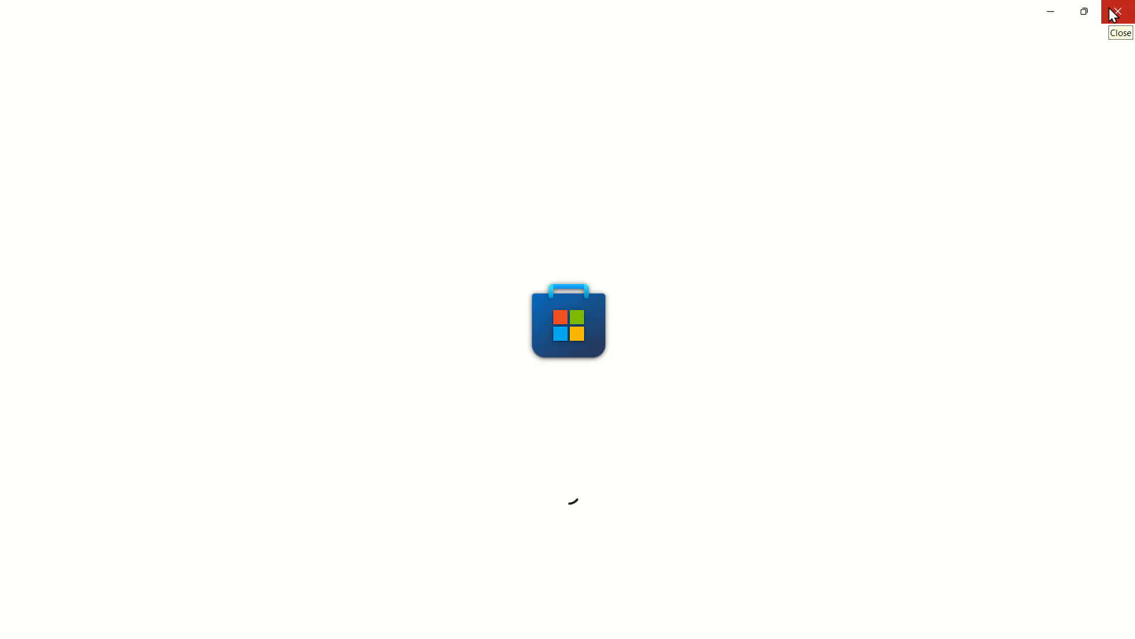
{"action": "left_click", "coordinate": [1114, 13]}
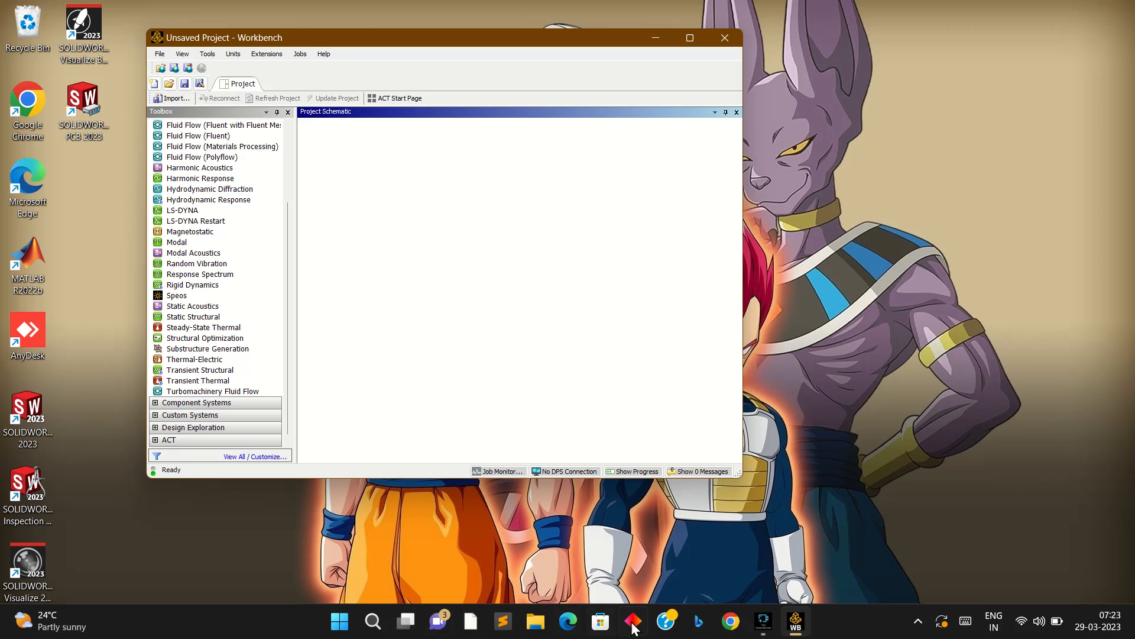
{"action": "mouse_move", "coordinate": [762, 624]}
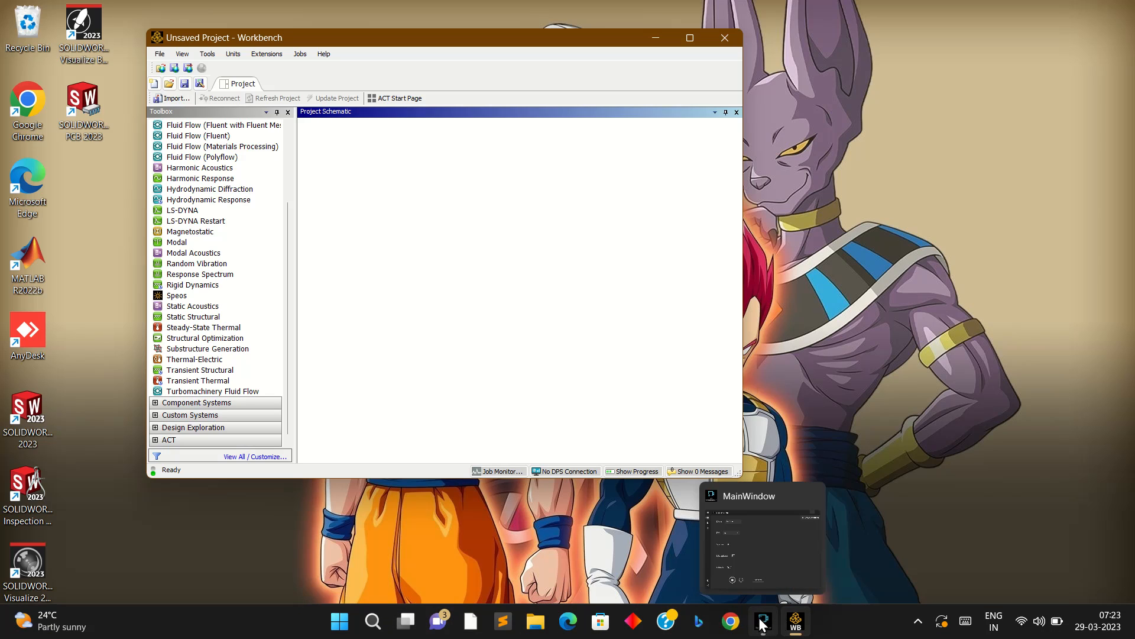